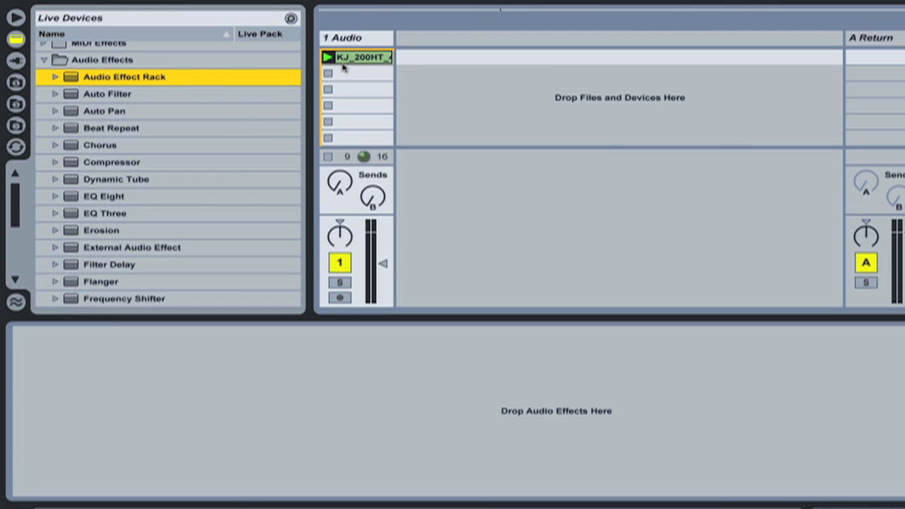
{"action": "left_click_drag", "start_coordinate": [58, 81], "coordinate": [226, 384]}
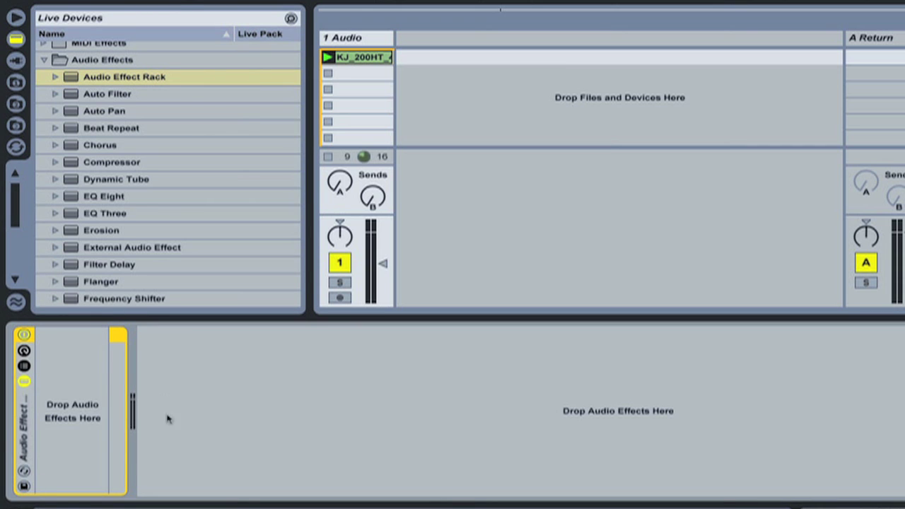
{"action": "left_click_drag", "start_coordinate": [100, 236], "coordinate": [75, 413]}
{"action": "left_click", "coordinate": [20, 419]}
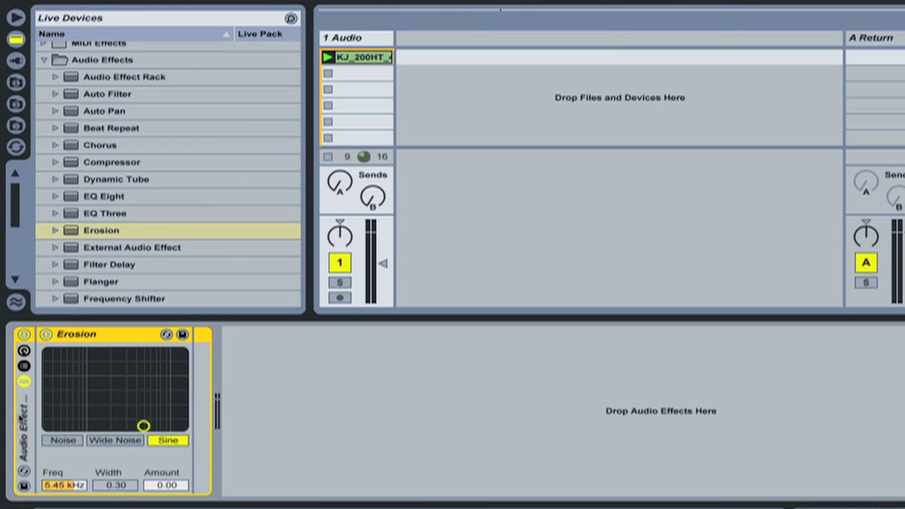
{"action": "key", "text": "Delete"}
{"action": "left_click_drag", "start_coordinate": [129, 200], "coordinate": [123, 390]}
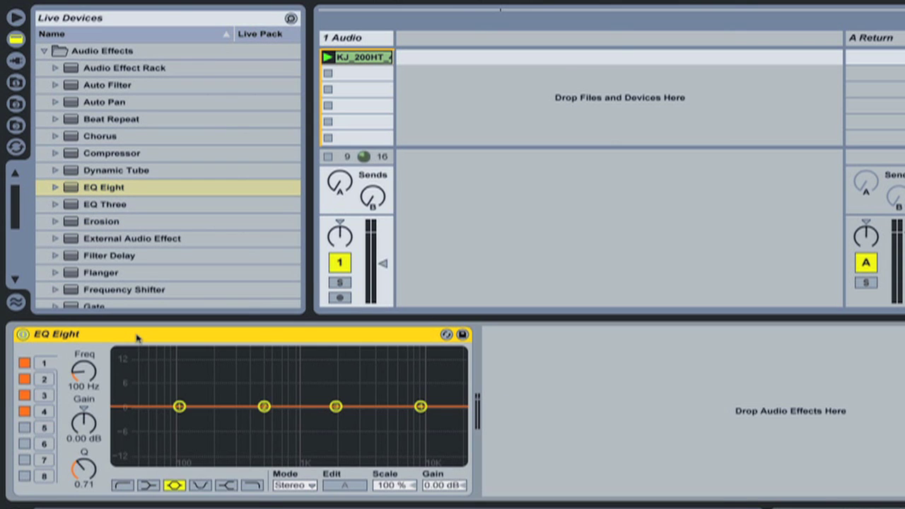
{"action": "right_click", "coordinate": [138, 339]}
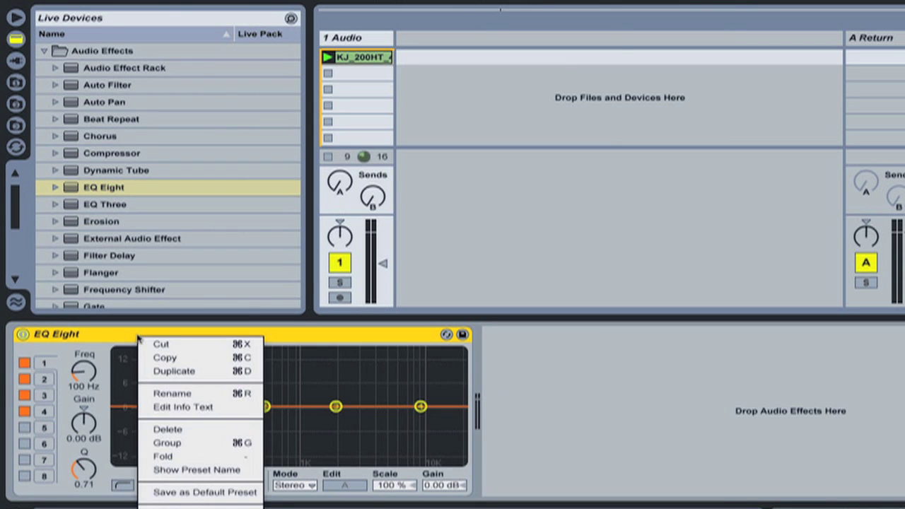
{"action": "left_click", "coordinate": [168, 443]}
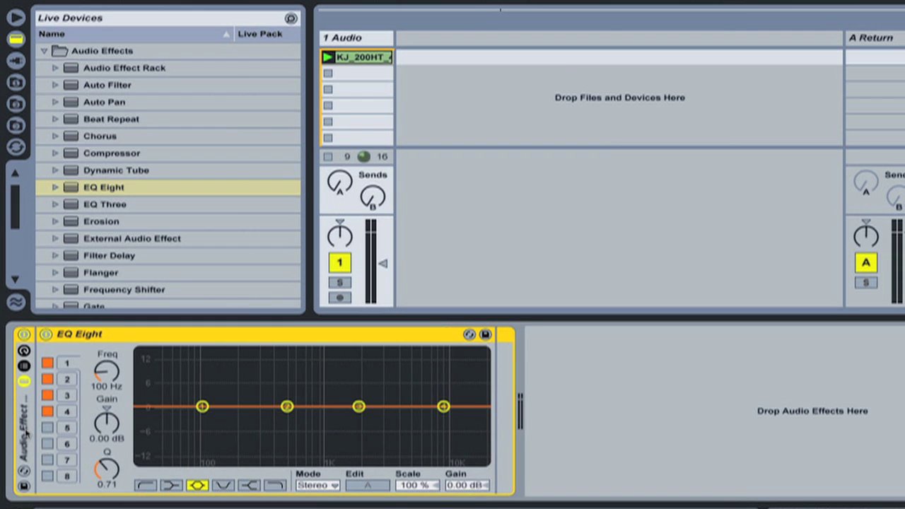
{"action": "key", "text": "Delete"}
{"action": "left_click_drag", "start_coordinate": [133, 203], "coordinate": [175, 411]}
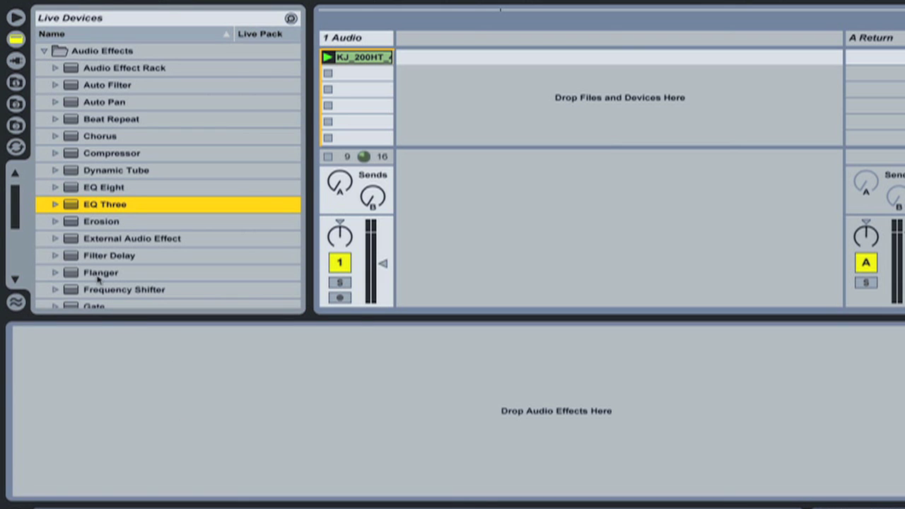
{"action": "left_click_drag", "start_coordinate": [65, 223], "coordinate": [104, 385]}
{"action": "left_click_drag", "start_coordinate": [72, 188], "coordinate": [262, 441]}
{"action": "left_click_drag", "start_coordinate": [77, 291], "coordinate": [666, 398]}
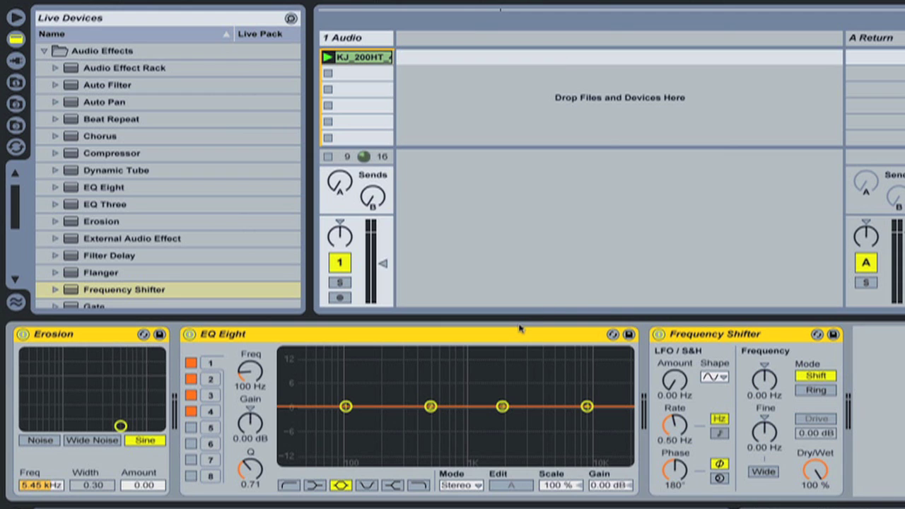
{"action": "key", "text": "super+g"}
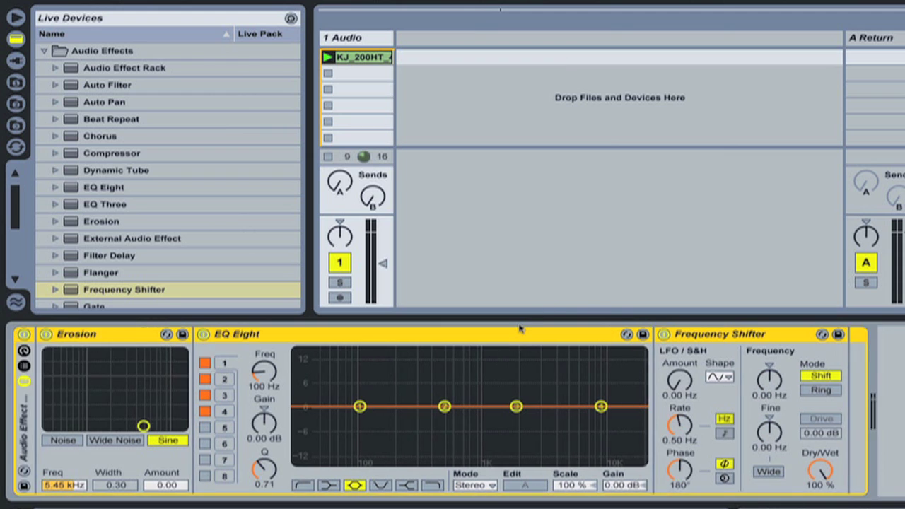
{"action": "right_click", "coordinate": [509, 335]}
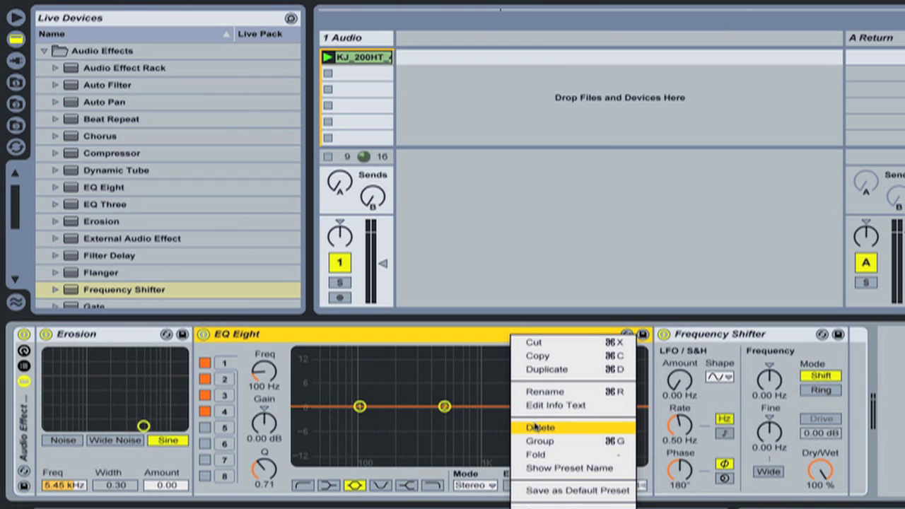
{"action": "left_click", "coordinate": [367, 340]}
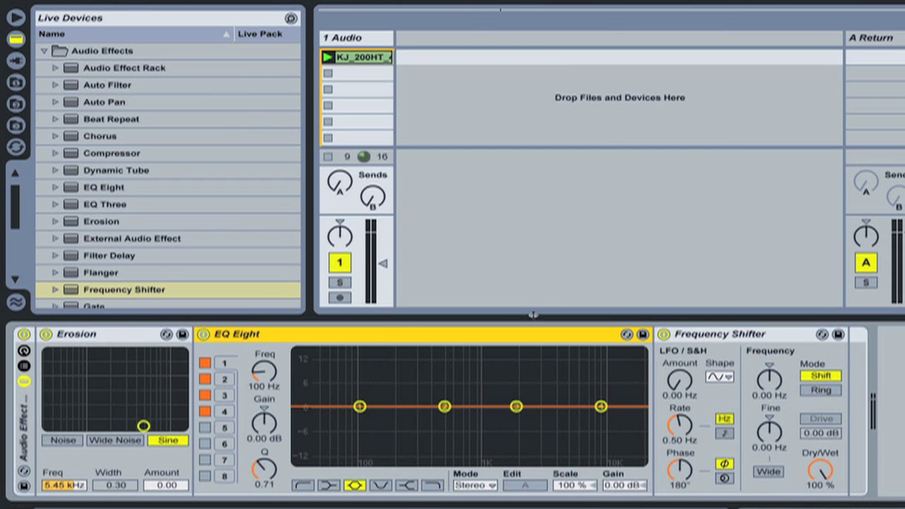
{"action": "left_click", "coordinate": [135, 335]}
{"action": "left_click", "coordinate": [327, 333]}
{"action": "left_click", "coordinate": [28, 435]}
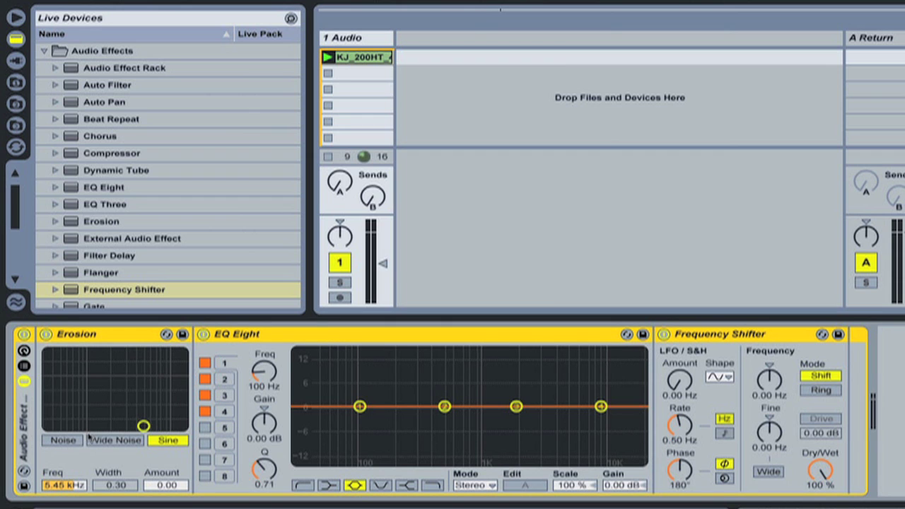
{"action": "key", "text": "Delete"}
- Drop an empty Audio Effect Rack onto the track and place Vocoder inside it
{"action": "left_click", "coordinate": [58, 205]}
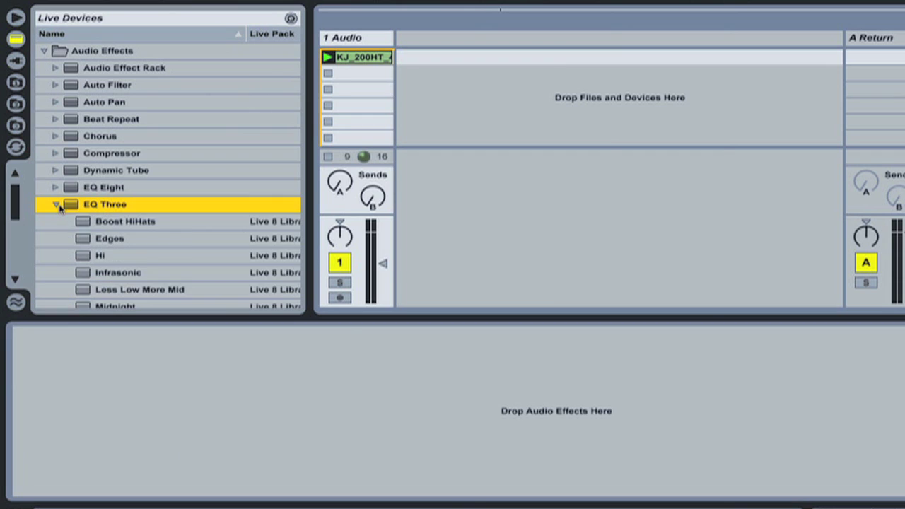
{"action": "left_click", "coordinate": [56, 205]}
{"action": "left_click", "coordinate": [72, 68]}
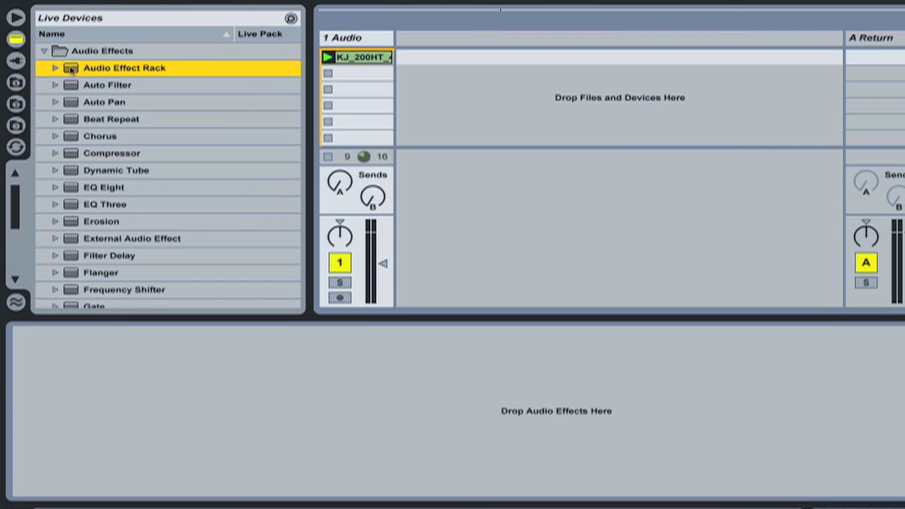
{"action": "left_click_drag", "start_coordinate": [105, 143], "coordinate": [163, 402]}
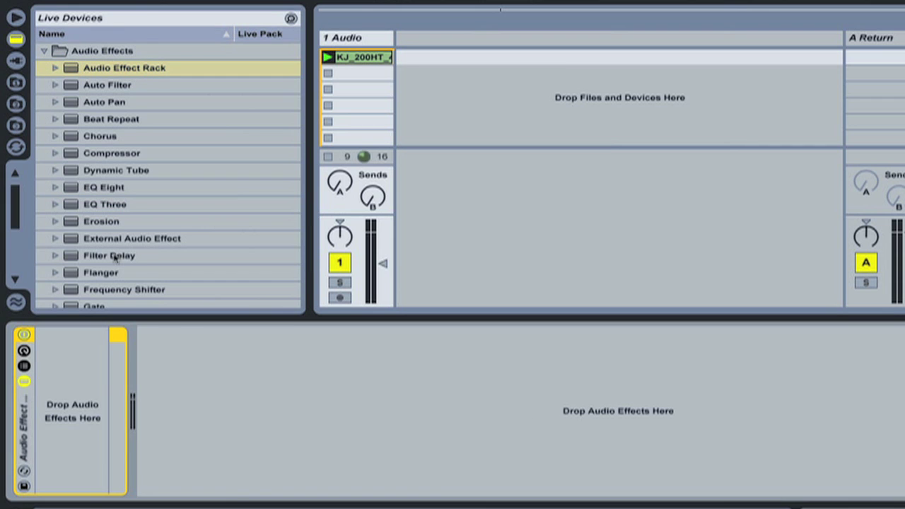
{"action": "scroll", "coordinate": [115, 259], "scroll_direction": "down", "scroll_amount": 5}
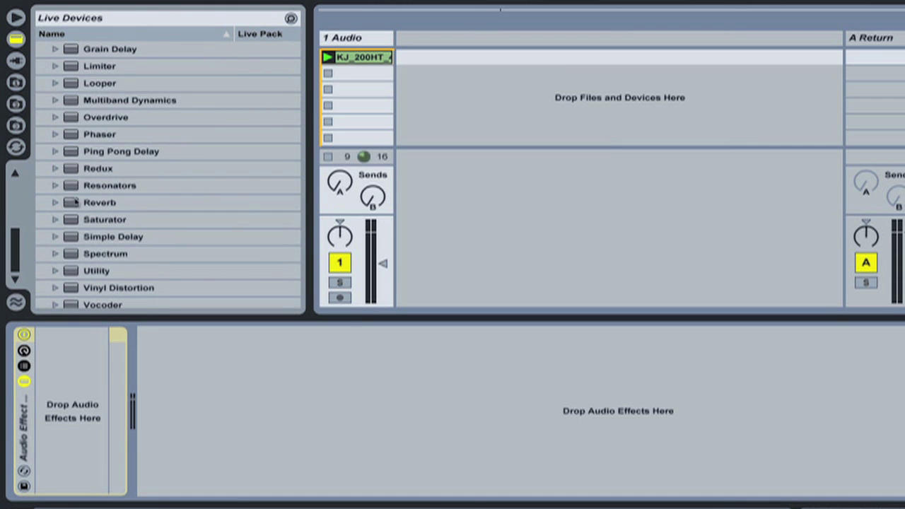
{"action": "scroll", "coordinate": [85, 205], "scroll_direction": "down", "scroll_amount": 1}
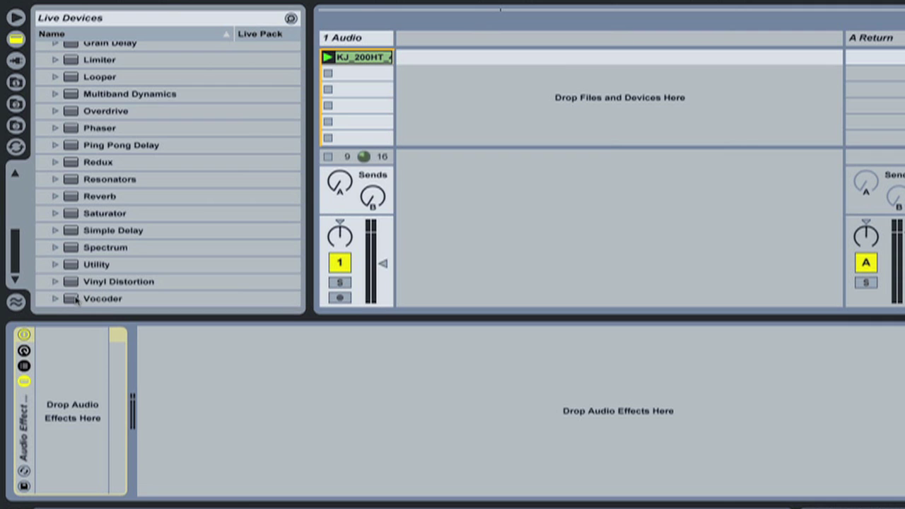
{"action": "left_click_drag", "start_coordinate": [76, 300], "coordinate": [89, 399]}
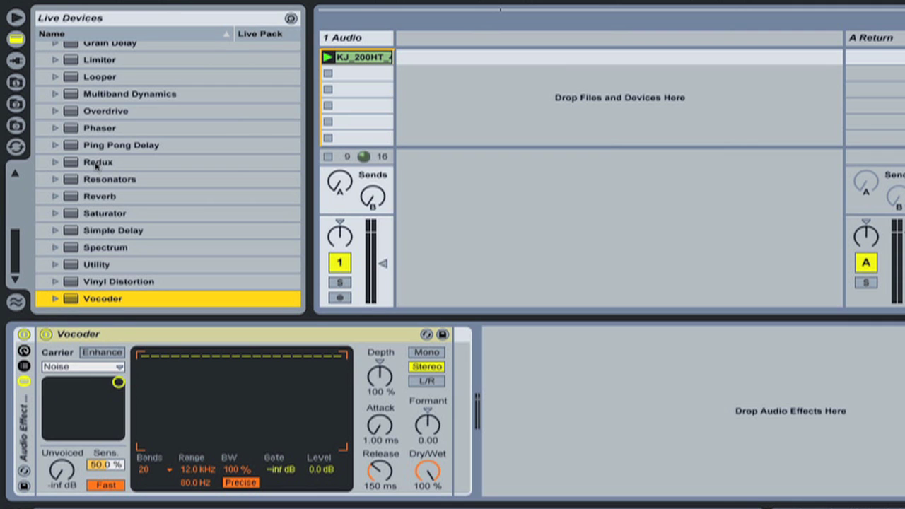
- Show the rack's Chain List and add Redux as a second parallel chain
{"action": "left_click", "coordinate": [97, 165]}
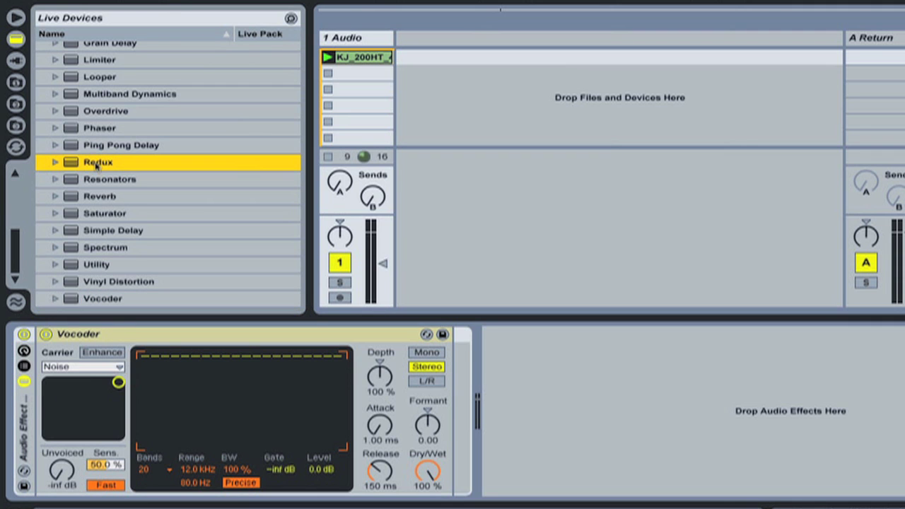
{"action": "left_click", "coordinate": [24, 366]}
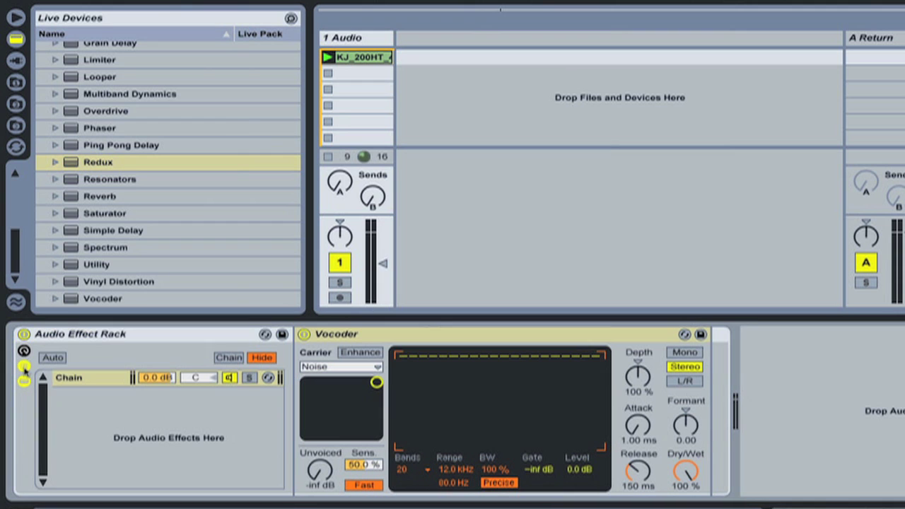
{"action": "left_click", "coordinate": [23, 367]}
{"action": "left_click", "coordinate": [24, 367]}
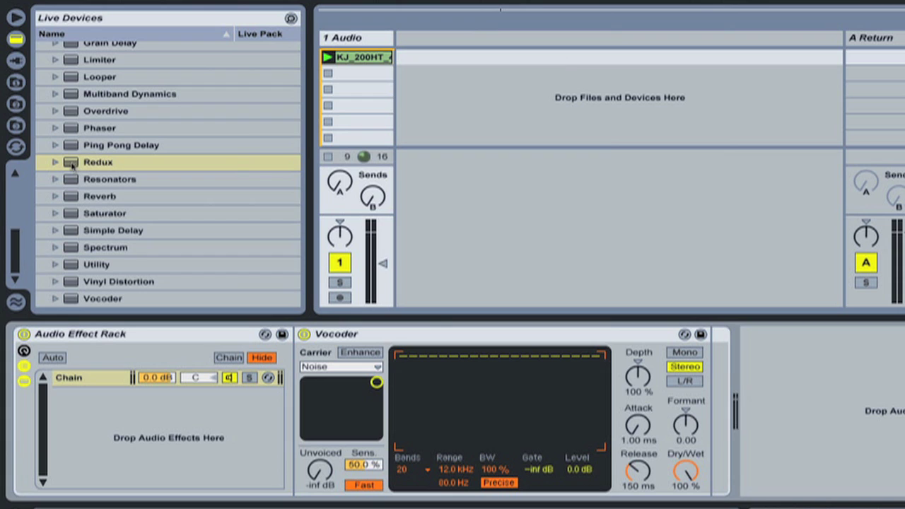
{"action": "left_click_drag", "start_coordinate": [71, 164], "coordinate": [118, 413]}
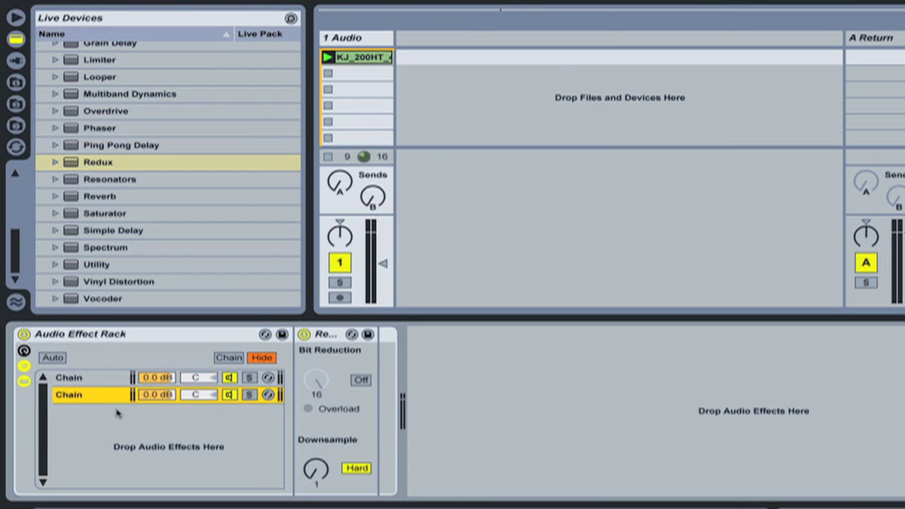
- Rename the first chain 'Vocoder' and the second chain 'redux' with Ctrl+R
{"action": "left_click", "coordinate": [97, 380]}
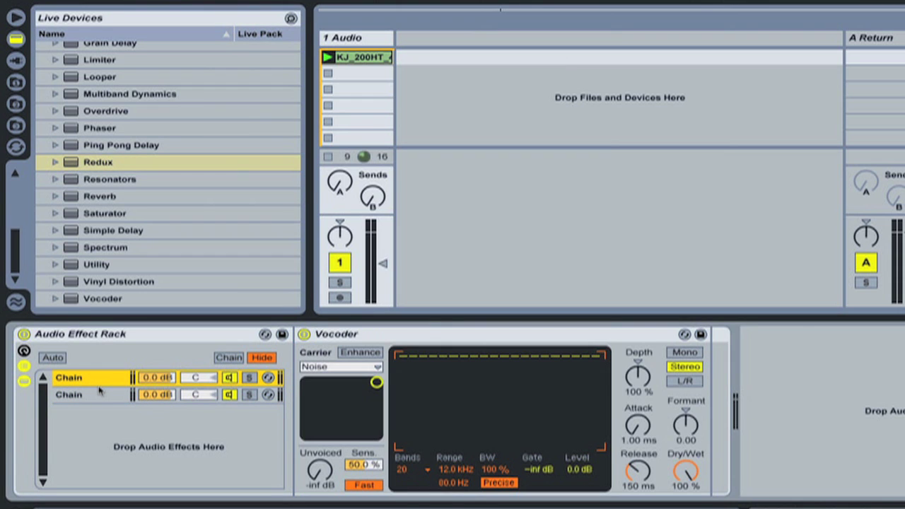
{"action": "key", "text": "ctrl+r"}
{"action": "type", "text": "Vocoder"}
{"action": "key", "text": "Return"}
{"action": "left_click", "coordinate": [100, 396]}
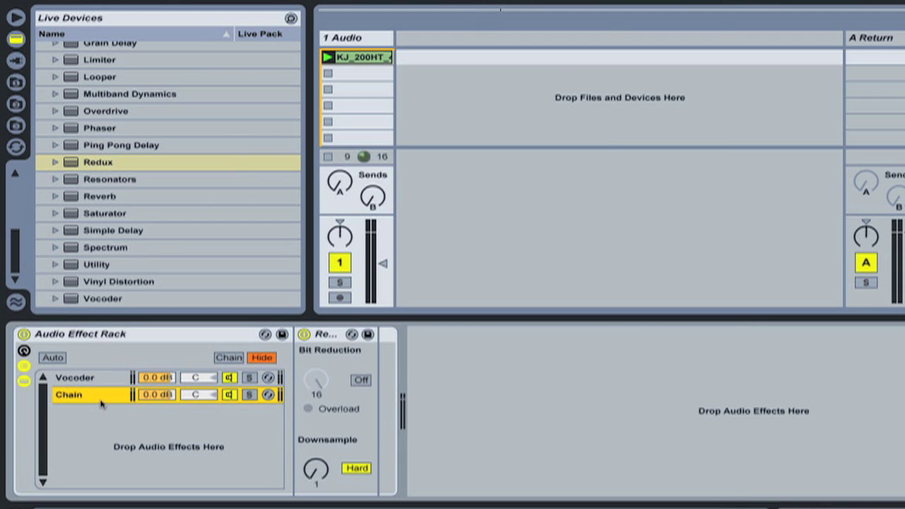
{"action": "key", "text": "ctrl+r"}
{"action": "type", "text": "re"}
{"action": "left_click", "coordinate": [106, 337]}
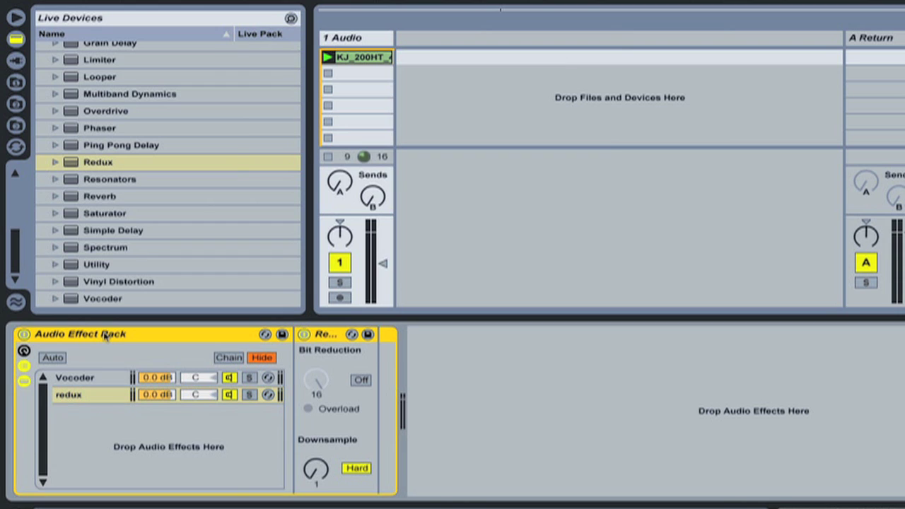
{"action": "left_click", "coordinate": [92, 380]}
{"action": "left_click", "coordinate": [94, 396]}
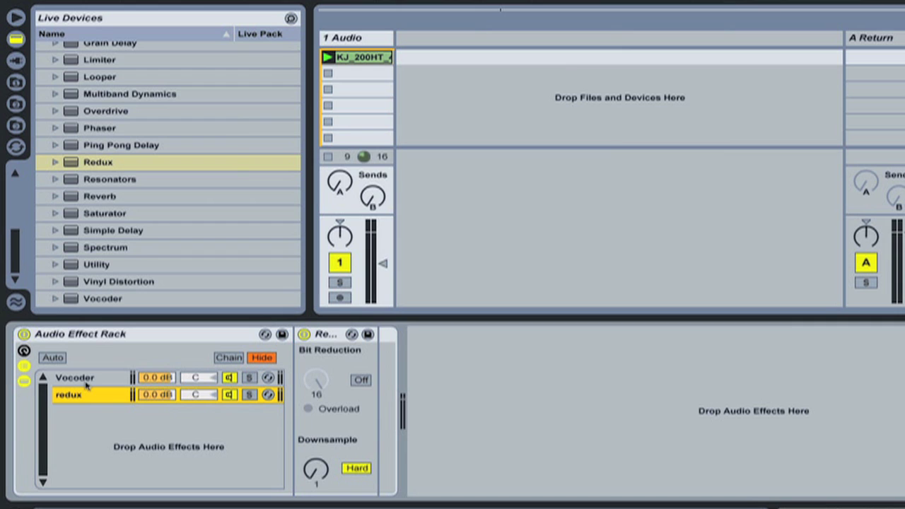
{"action": "left_click", "coordinate": [86, 382]}
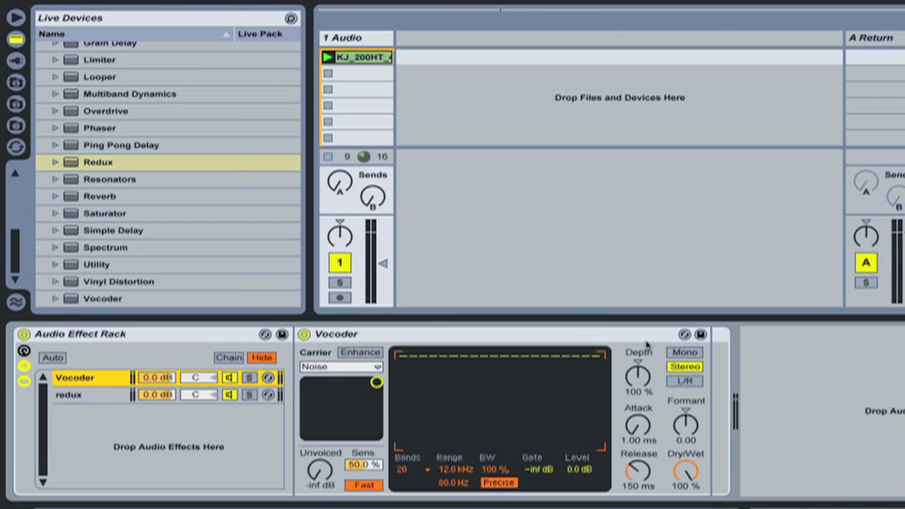
{"action": "left_click", "coordinate": [83, 396]}
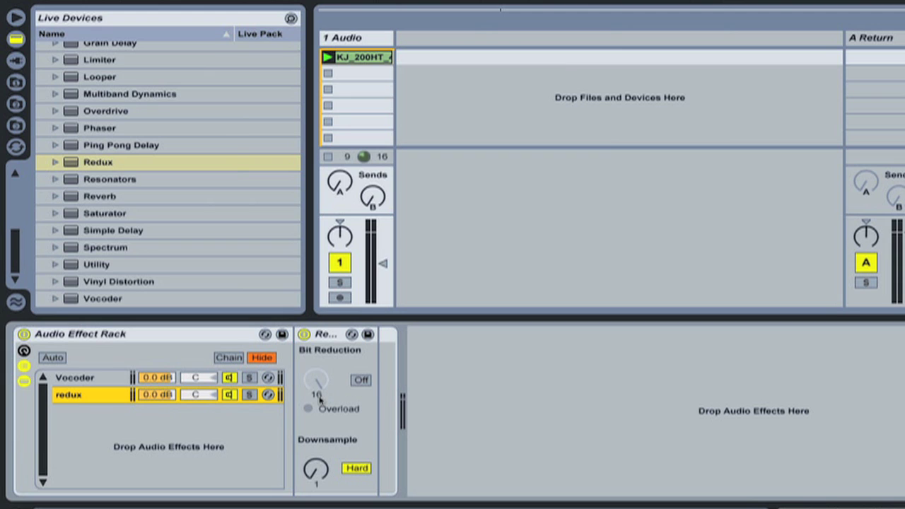
{"action": "left_click", "coordinate": [646, 415]}
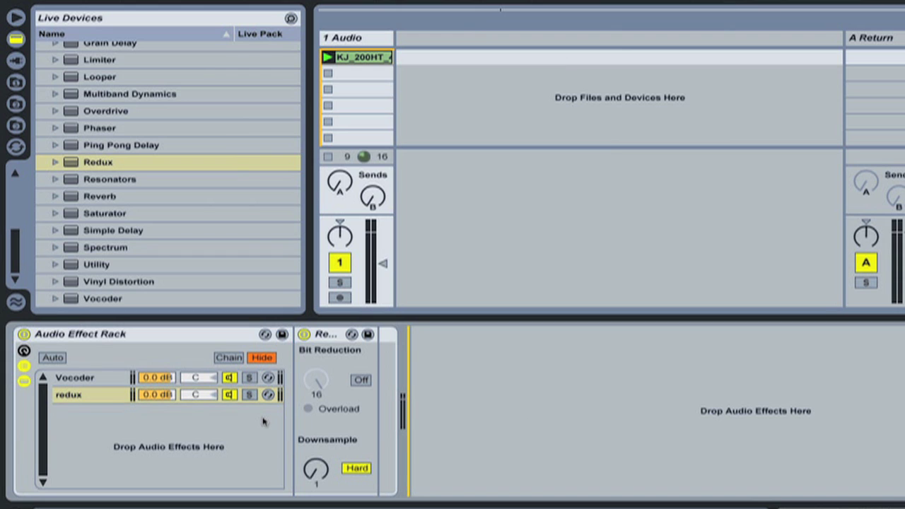
{"action": "left_click", "coordinate": [78, 378]}
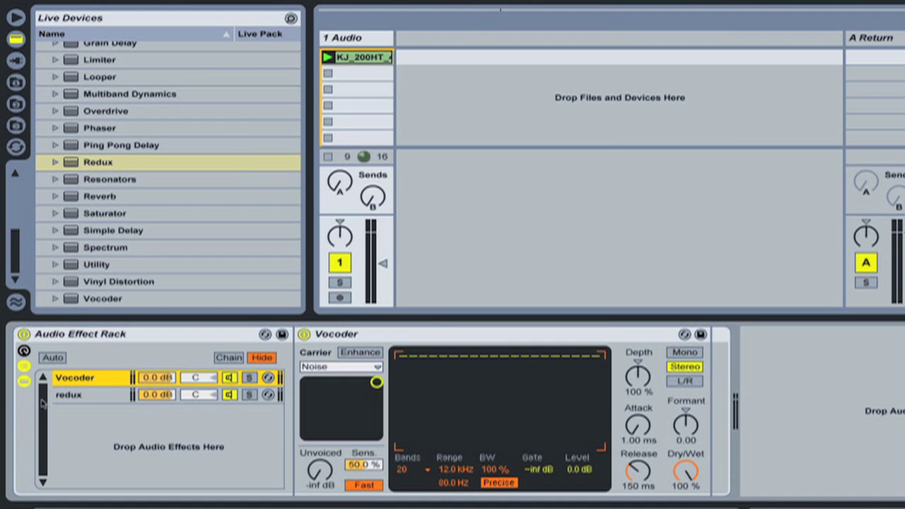
- Drag the Spectrum analyser into the rack's chain list as a new third chain
{"action": "left_click", "coordinate": [87, 247]}
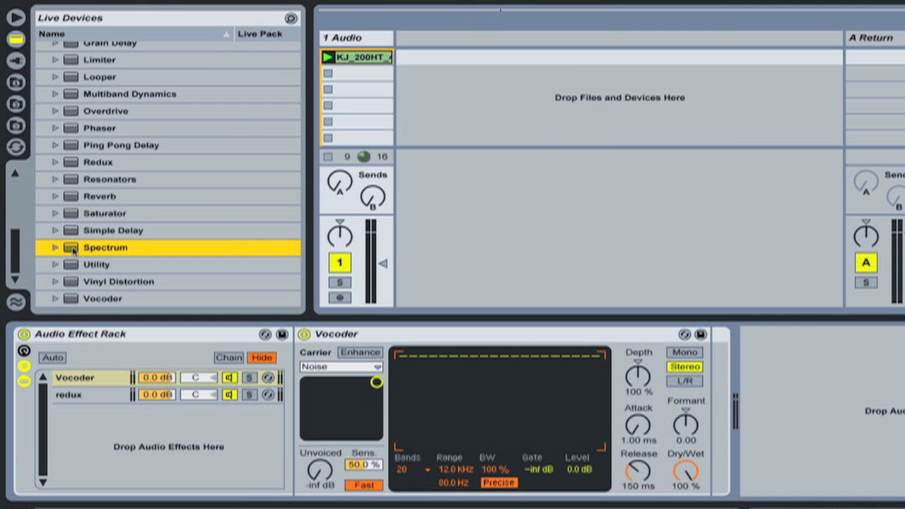
{"action": "left_click_drag", "start_coordinate": [76, 248], "coordinate": [81, 458]}
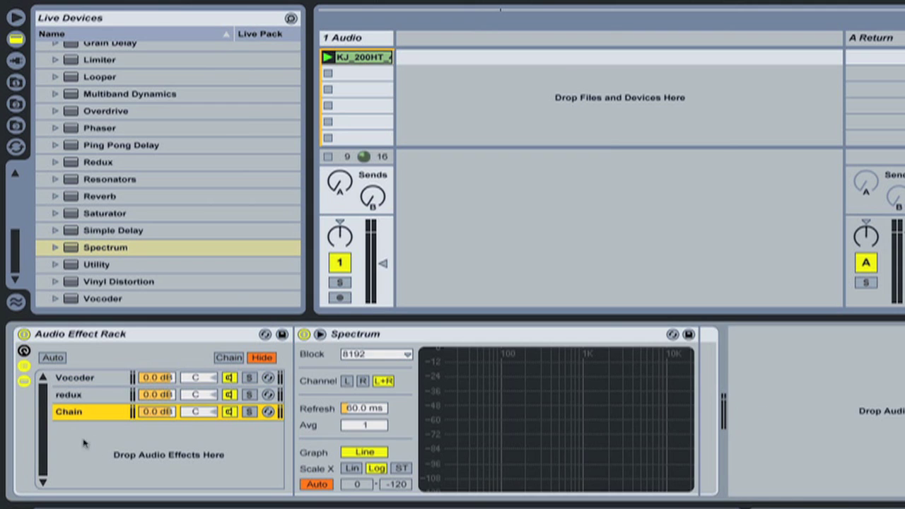
{"action": "left_click", "coordinate": [75, 379]}
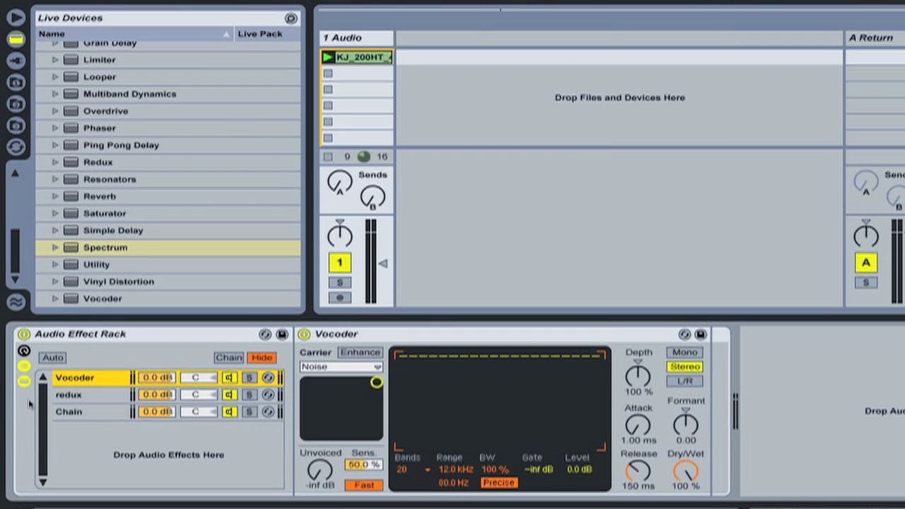
- Click through the Vocoder, redux and Spectrum chains to check each chain's device
{"action": "left_click", "coordinate": [79, 417]}
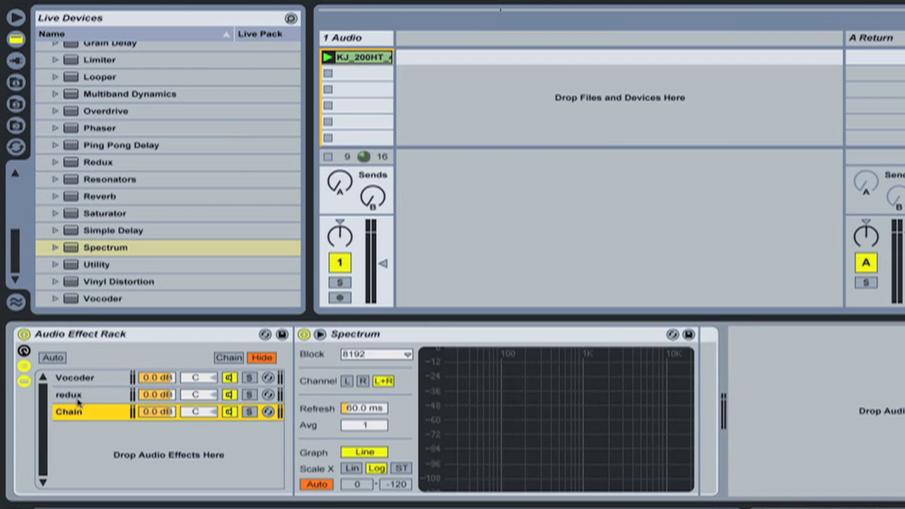
{"action": "left_click", "coordinate": [80, 396]}
{"action": "left_click", "coordinate": [83, 380]}
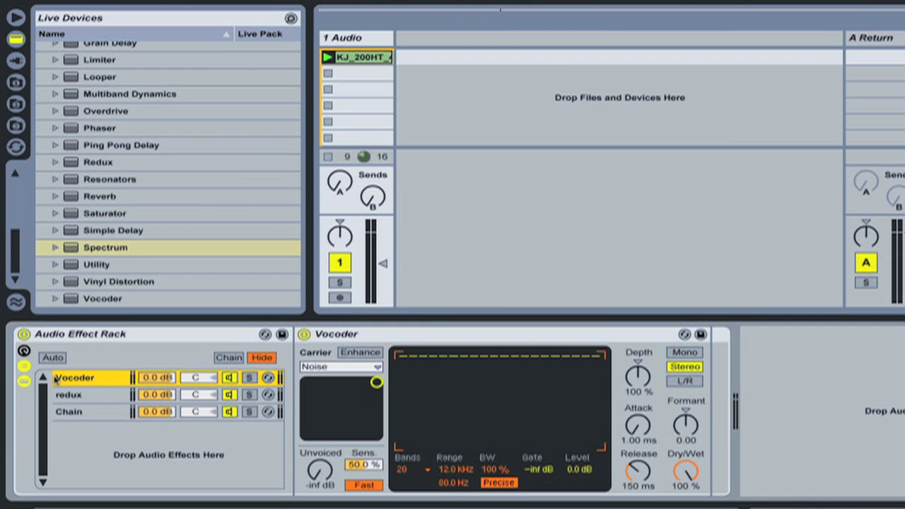
{"action": "left_click", "coordinate": [88, 395]}
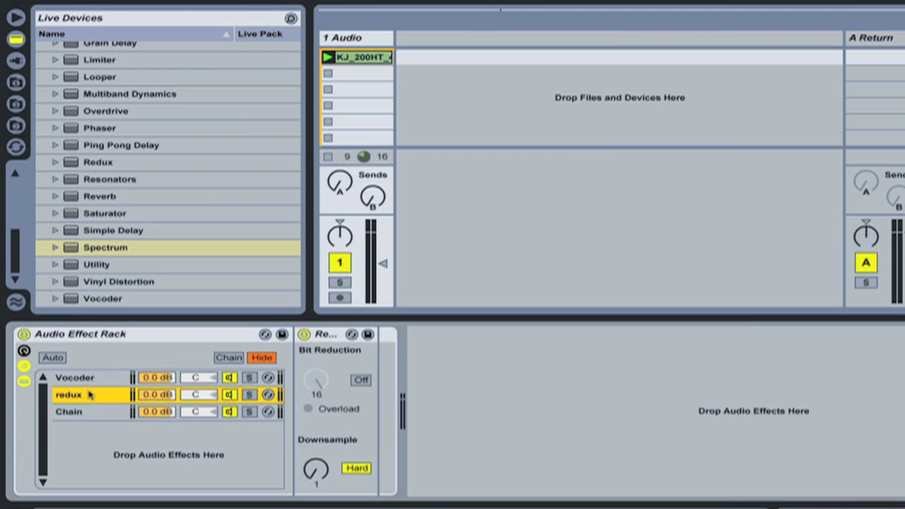
{"action": "left_click", "coordinate": [88, 412]}
{"action": "left_click", "coordinate": [89, 398]}
{"action": "left_click", "coordinate": [90, 380]}
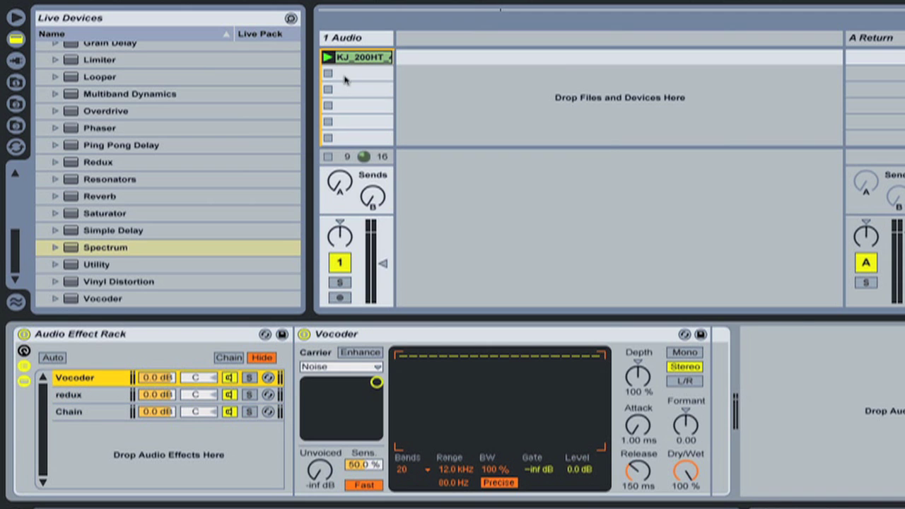
- Start the loop clip and drag the Vocoder chain volume down to about -12.7 dB
{"action": "left_click", "coordinate": [327, 57]}
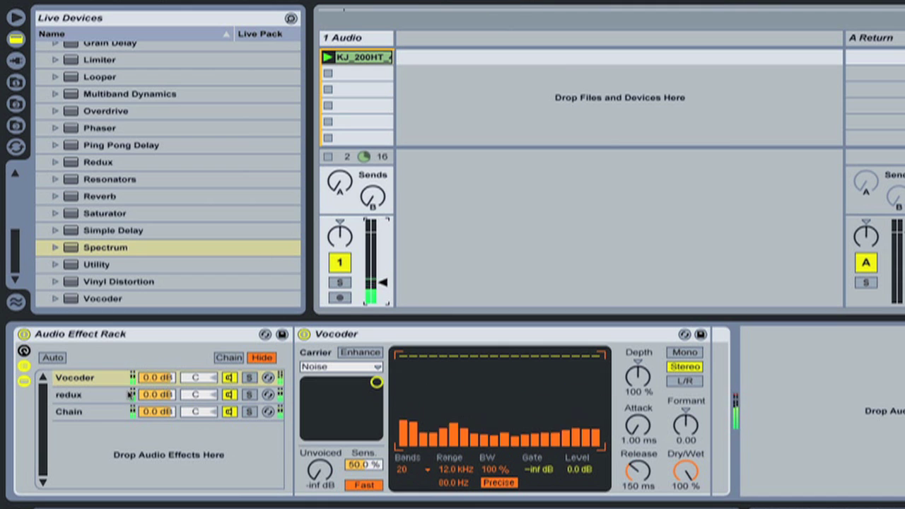
{"action": "left_click_drag", "start_coordinate": [152, 377], "coordinate": [166, 398]}
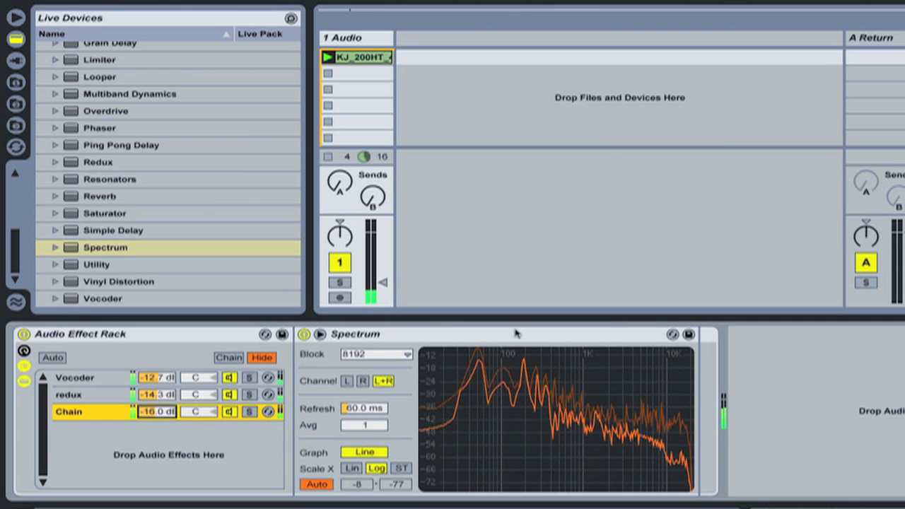
- View the redux, Spectrum and Vocoder chains' devices in turn
{"action": "mouse_move", "coordinate": [543, 440]}
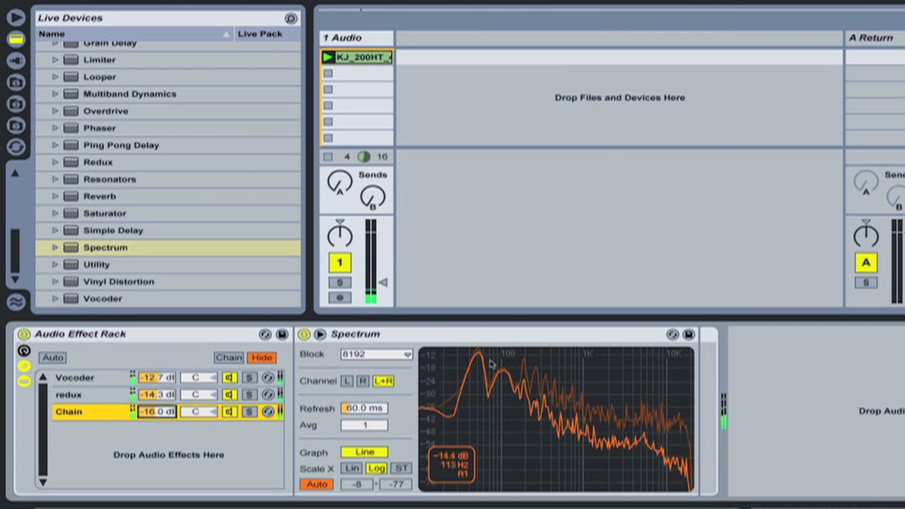
{"action": "left_click", "coordinate": [96, 397]}
{"action": "left_click", "coordinate": [103, 413]}
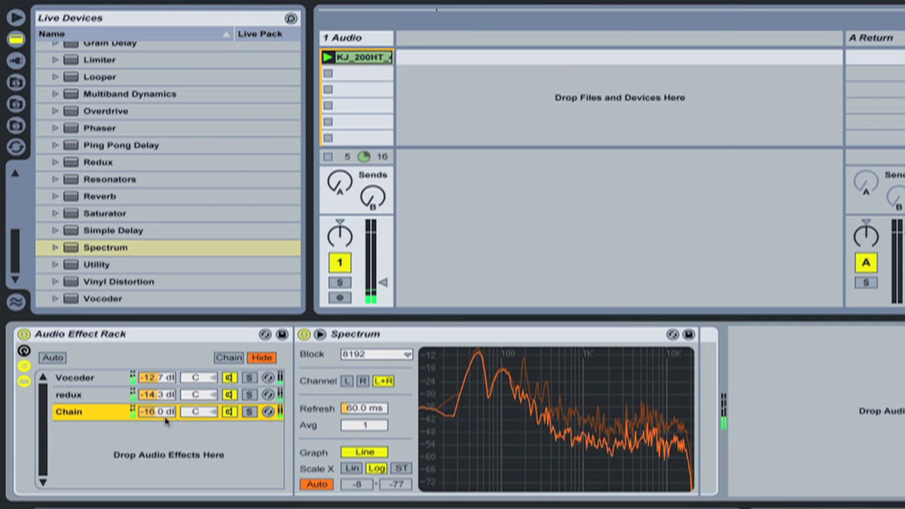
{"action": "left_click", "coordinate": [201, 380]}
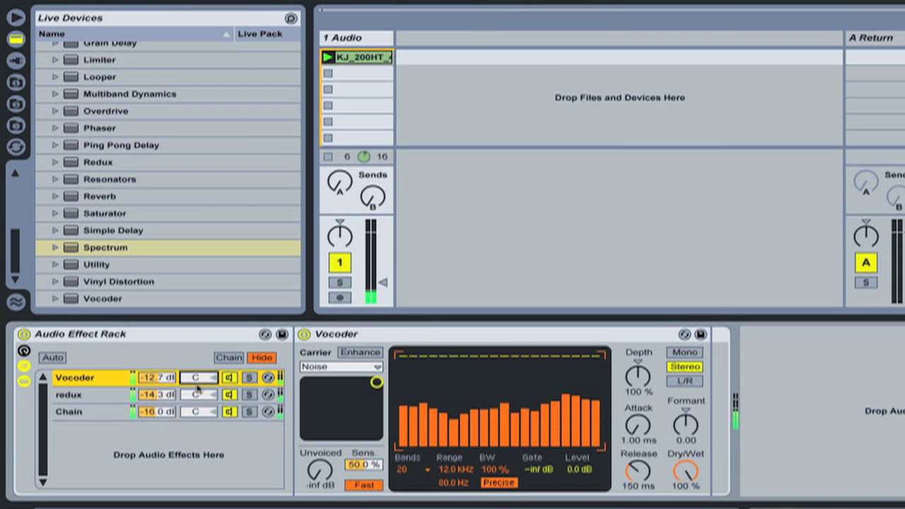
- Silence redux and Spectrum at -inf dB, set Vocoder to -4.0 dB, pan centred
{"action": "left_click_drag", "start_coordinate": [198, 382], "coordinate": [198, 364]}
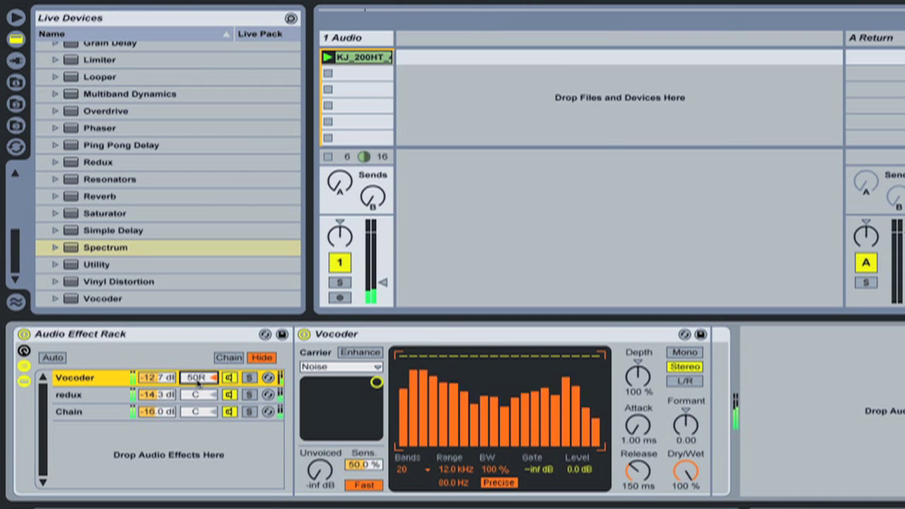
{"action": "left_click_drag", "start_coordinate": [163, 395], "coordinate": [161, 453]}
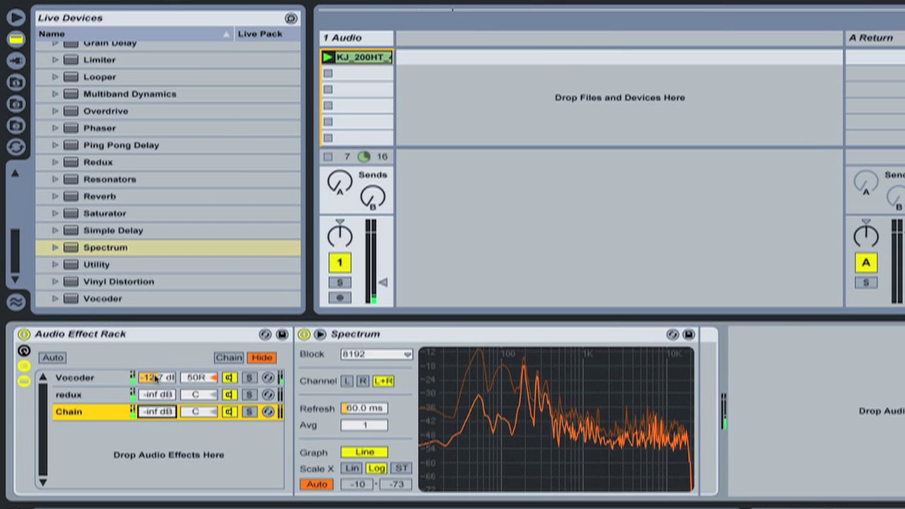
{"action": "left_click_drag", "start_coordinate": [157, 378], "coordinate": [157, 357]}
{"action": "left_click_drag", "start_coordinate": [382, 282], "coordinate": [382, 259]}
{"action": "left_click_drag", "start_coordinate": [197, 377], "coordinate": [197, 394]}
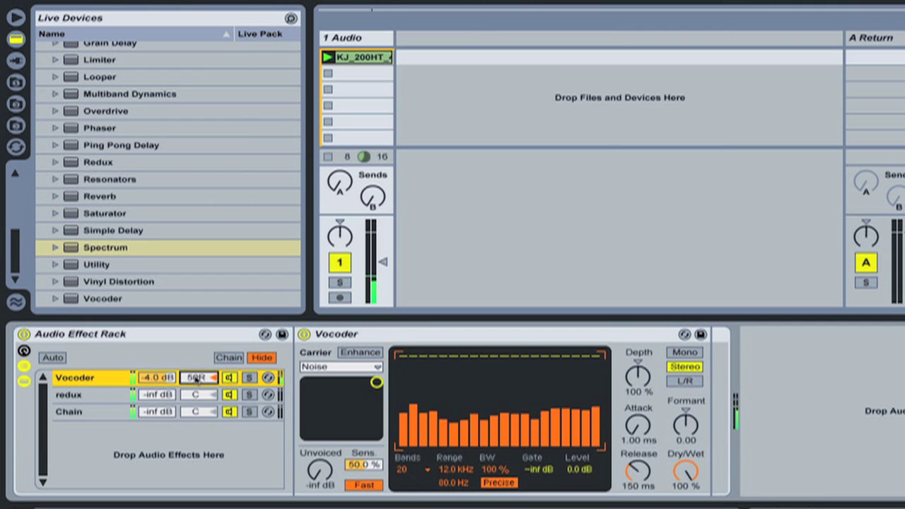
{"action": "double_click", "coordinate": [196, 378]}
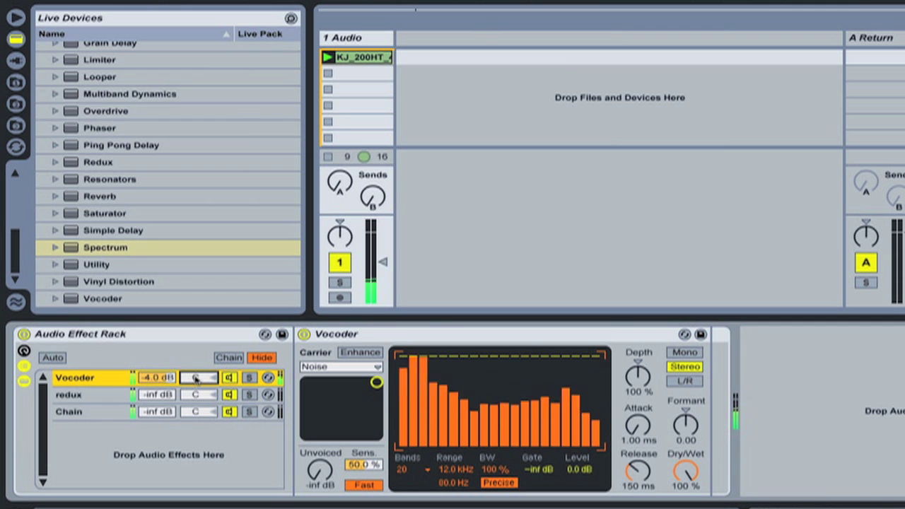
- Toggle the Vocoder chain and track 1 off and on to compare the sound
{"action": "left_click", "coordinate": [383, 261]}
{"action": "left_click", "coordinate": [229, 378]}
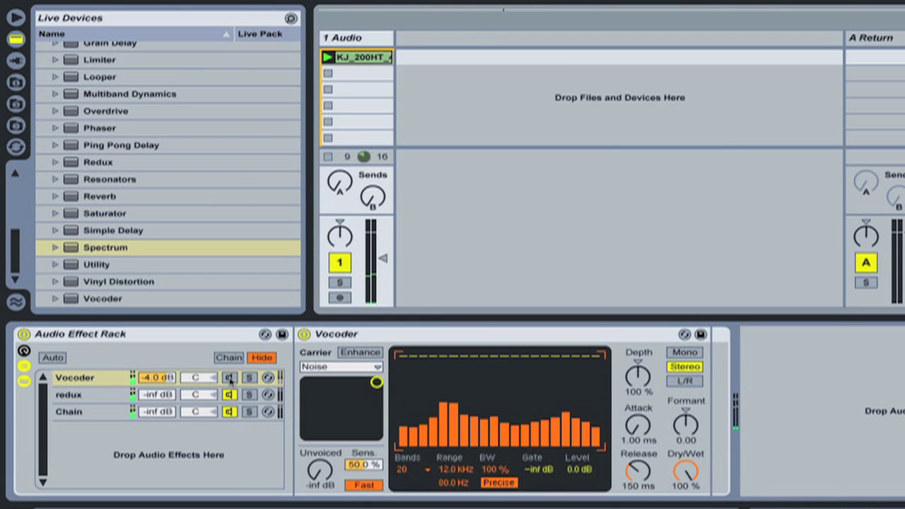
{"action": "left_click", "coordinate": [229, 378]}
{"action": "left_click", "coordinate": [339, 263]}
{"action": "left_click", "coordinate": [340, 262]}
{"action": "left_click", "coordinate": [340, 262]}
{"action": "left_click", "coordinate": [340, 263]}
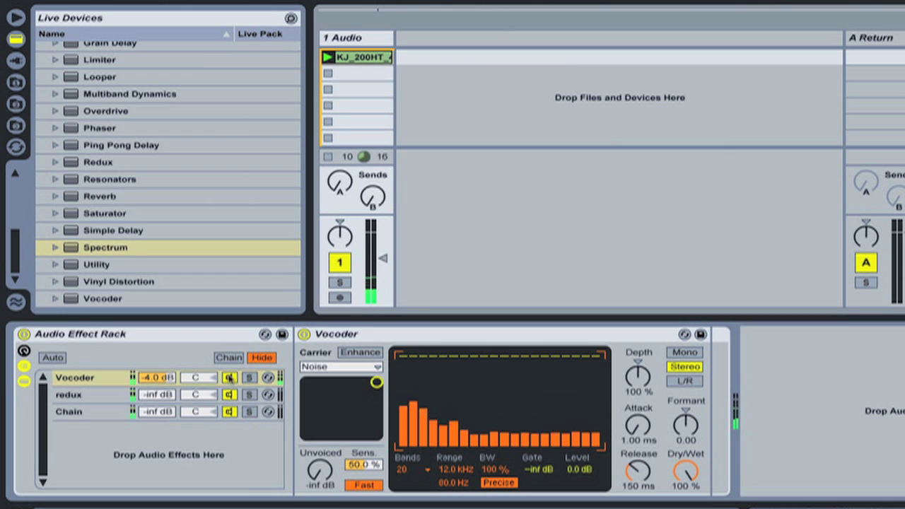
{"action": "left_click", "coordinate": [229, 379]}
{"action": "left_click", "coordinate": [229, 379]}
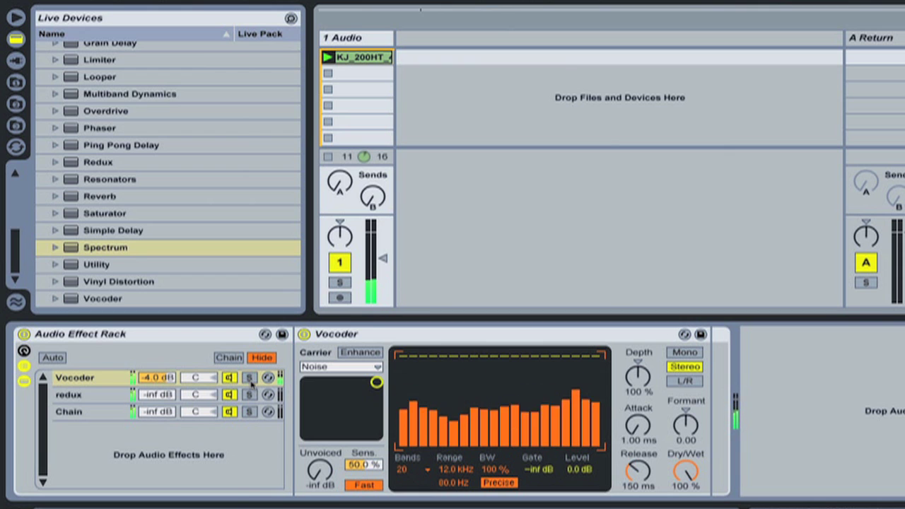
- Solo the Vocoder, Spectrum and redux chains in turn to hear each alone
{"action": "left_click", "coordinate": [251, 378]}
{"action": "left_click", "coordinate": [150, 396]}
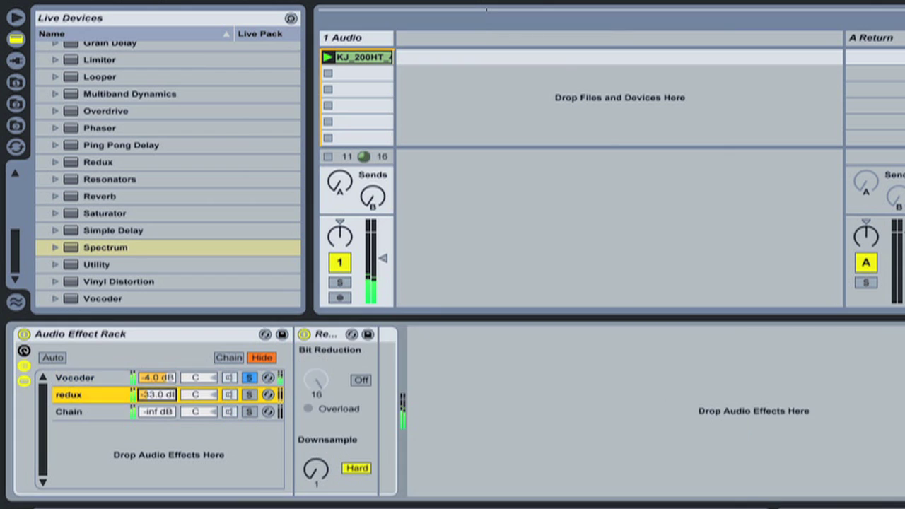
{"action": "left_click", "coordinate": [161, 414]}
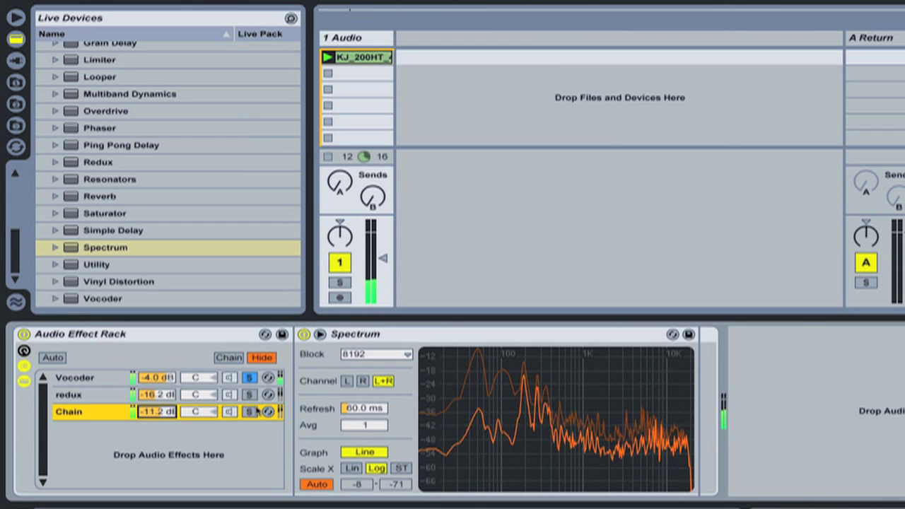
{"action": "left_click", "coordinate": [250, 412]}
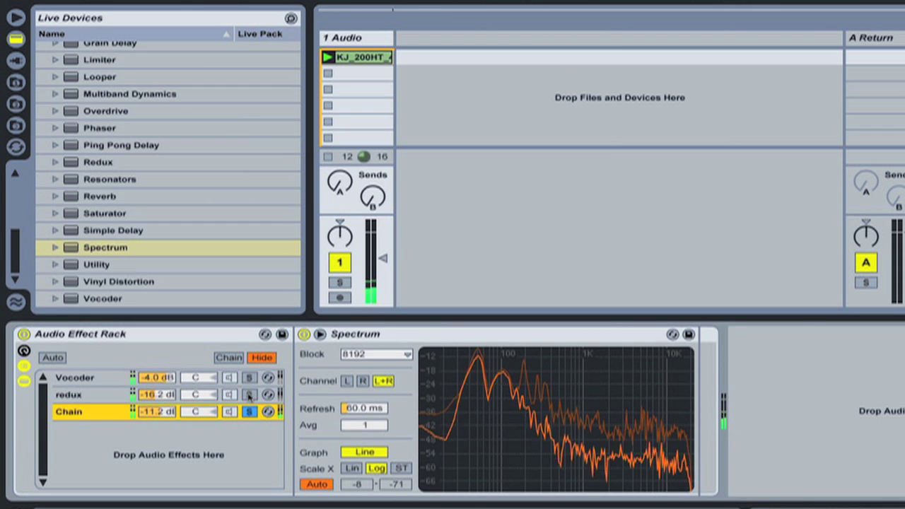
{"action": "left_click", "coordinate": [159, 397]}
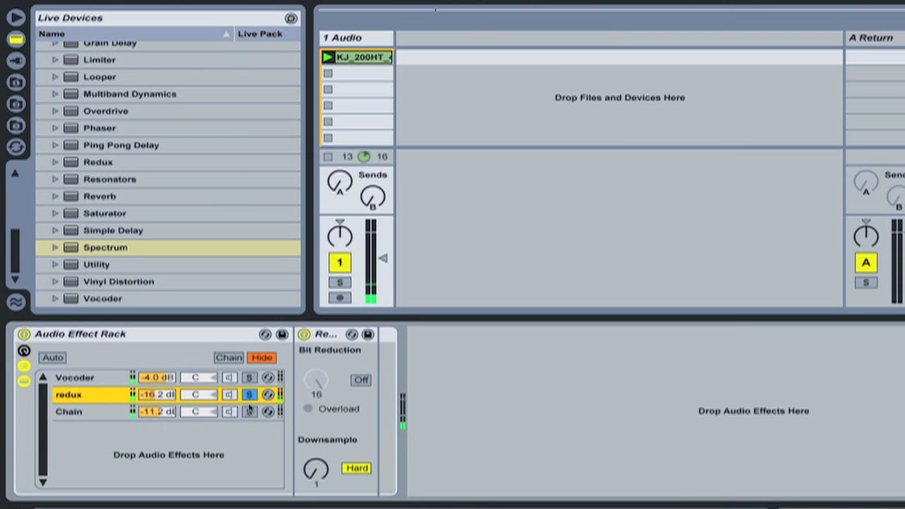
- Raise Redux downsampling to 70, compare solos, then unsolo the redux chain
{"action": "left_click_drag", "start_coordinate": [322, 472], "coordinate": [322, 424]}
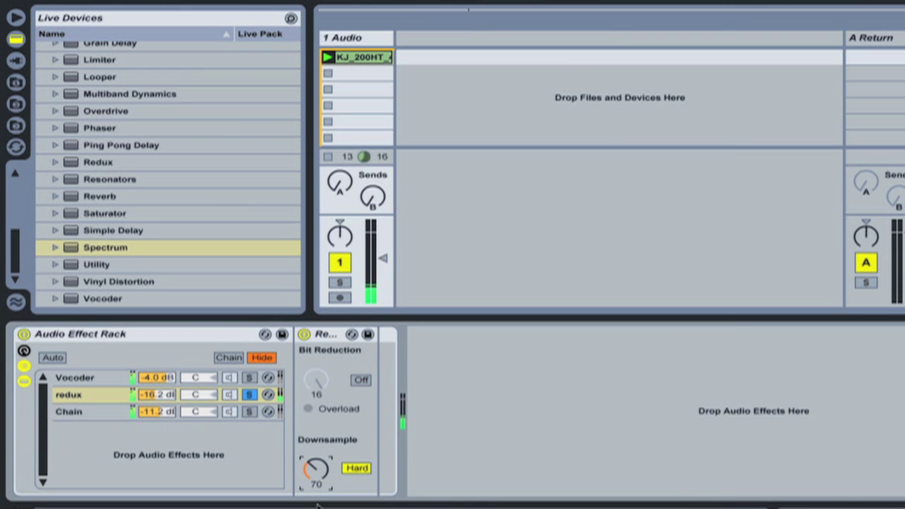
{"action": "left_click", "coordinate": [249, 377]}
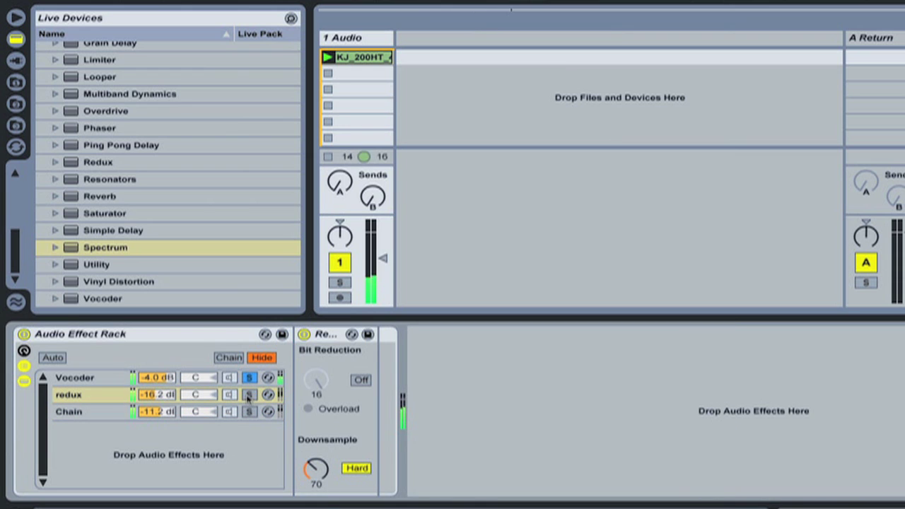
{"action": "left_click", "coordinate": [248, 396]}
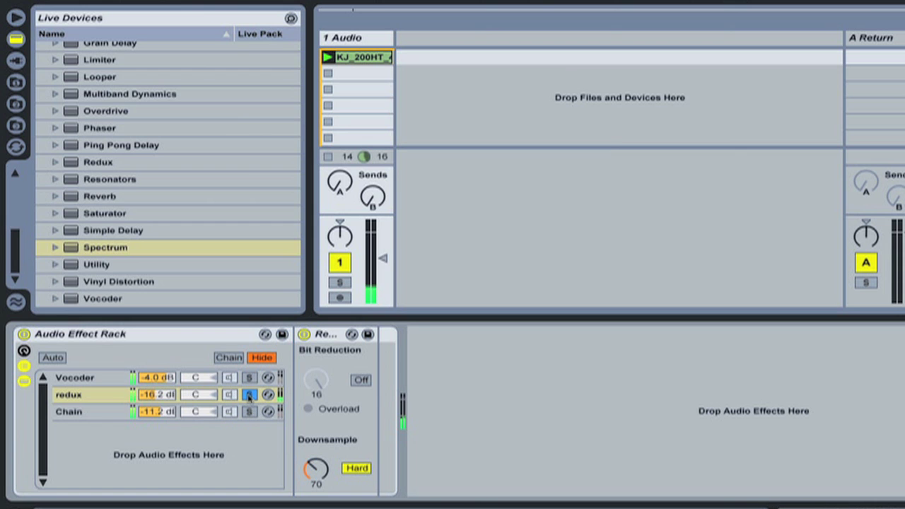
{"action": "left_click", "coordinate": [248, 396]}
{"action": "key", "text": "Up"}
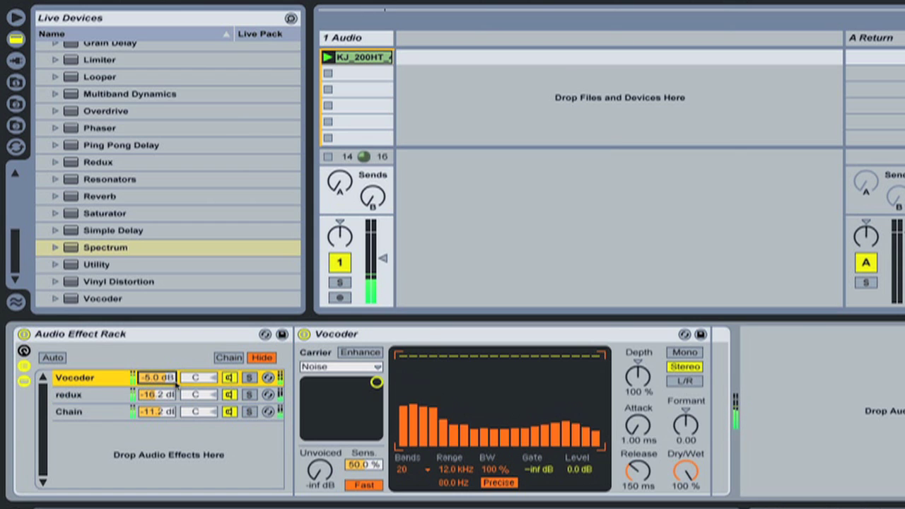
- Browse Vocoder presets with the chain's Hot-Swap button, then exit hot-swap mode
{"action": "left_click", "coordinate": [268, 378]}
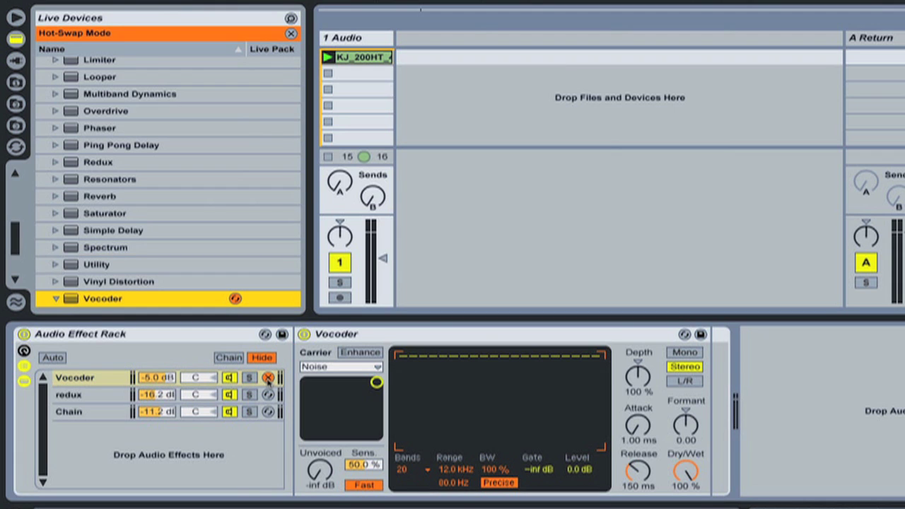
{"action": "key", "text": "Right"}
{"action": "key", "text": "Down"}
{"action": "key", "text": "Down"}
{"action": "key", "text": "Down"}
{"action": "key", "text": "Down"}
{"action": "key", "text": "Down"}
{"action": "key", "text": "Down"}
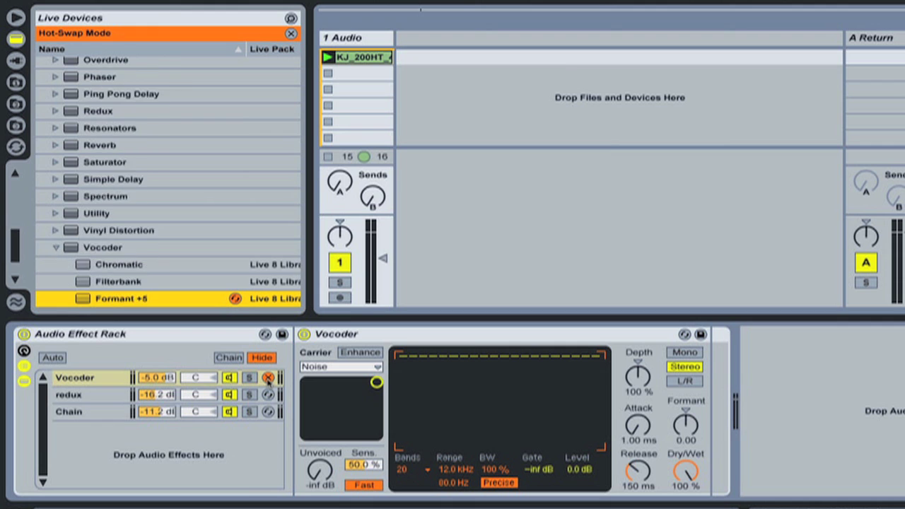
{"action": "left_click", "coordinate": [268, 378]}
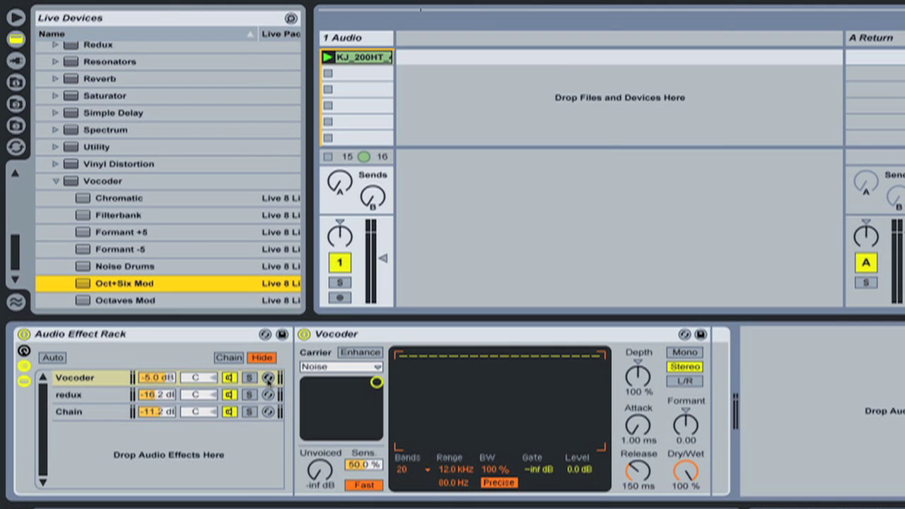
- Reorder the chains so redux is first and Chain second, above Vocoder
{"action": "left_click", "coordinate": [131, 442]}
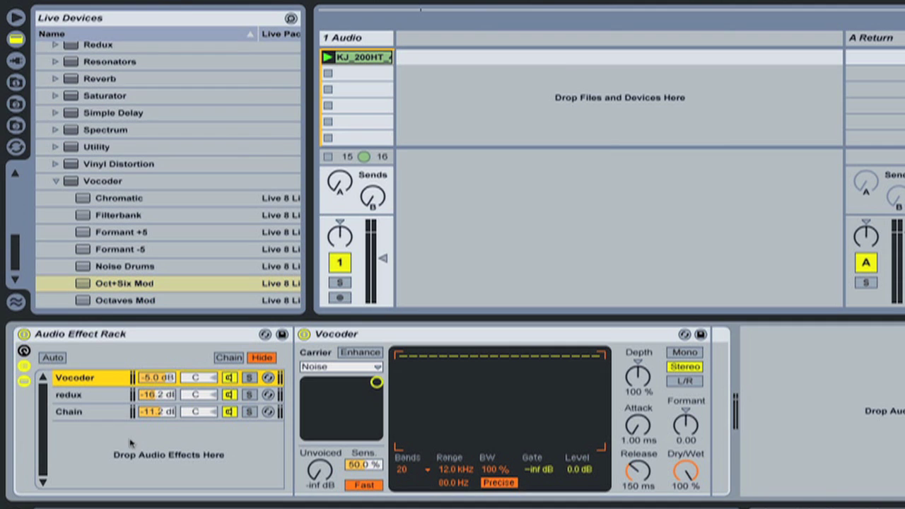
{"action": "left_click", "coordinate": [80, 394]}
{"action": "left_click", "coordinate": [85, 409]}
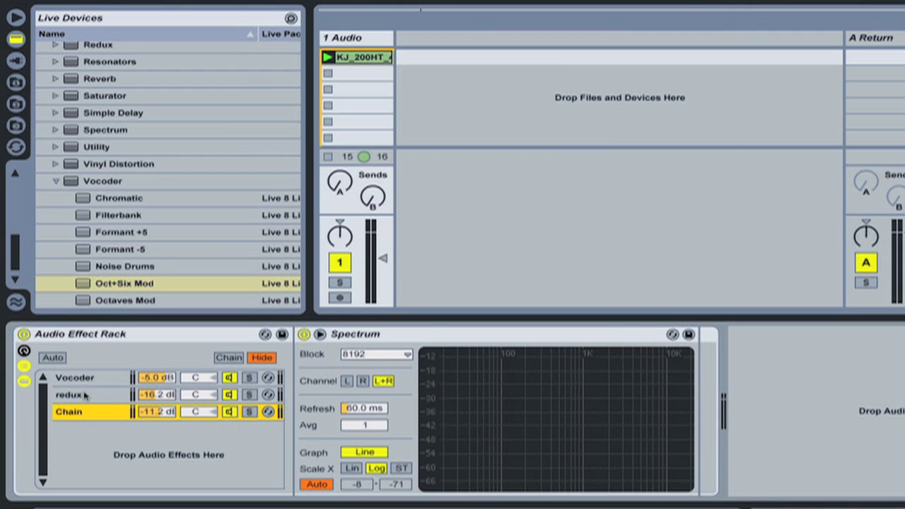
{"action": "left_click", "coordinate": [81, 397]}
{"action": "left_click_drag", "start_coordinate": [81, 397], "coordinate": [81, 377]}
{"action": "left_click_drag", "start_coordinate": [84, 414], "coordinate": [87, 398]}
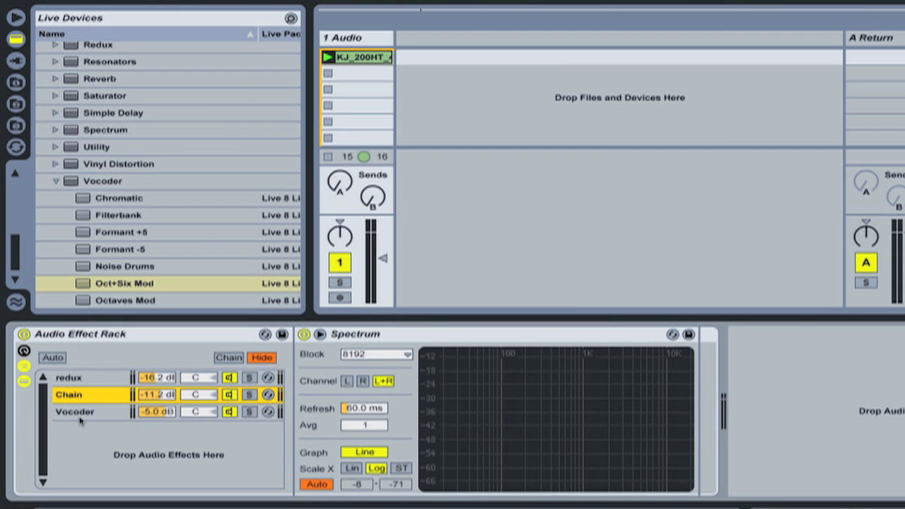
- Colour the redux chain blue, Chain tan and the Vocoder chain pink
{"action": "left_click", "coordinate": [75, 380]}
{"action": "right_click", "coordinate": [78, 382]}
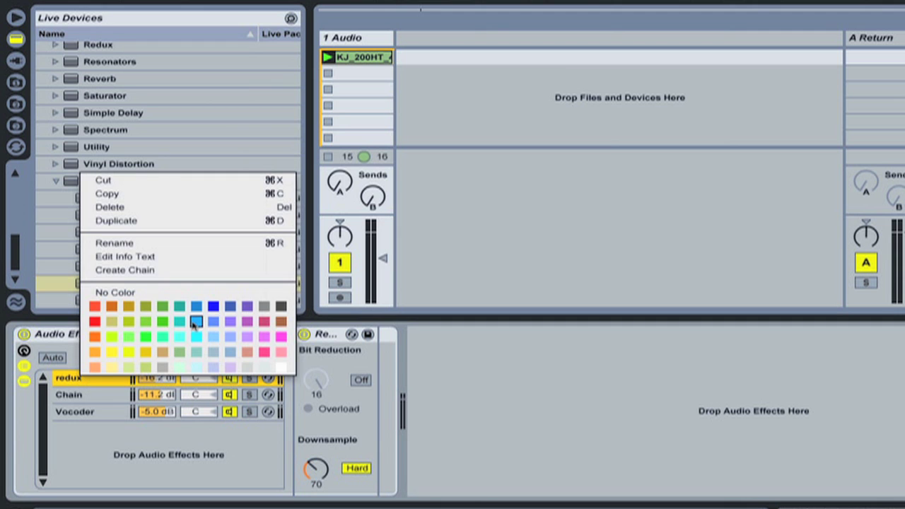
{"action": "left_click", "coordinate": [195, 323]}
{"action": "right_click", "coordinate": [97, 399]}
{"action": "left_click", "coordinate": [173, 362]}
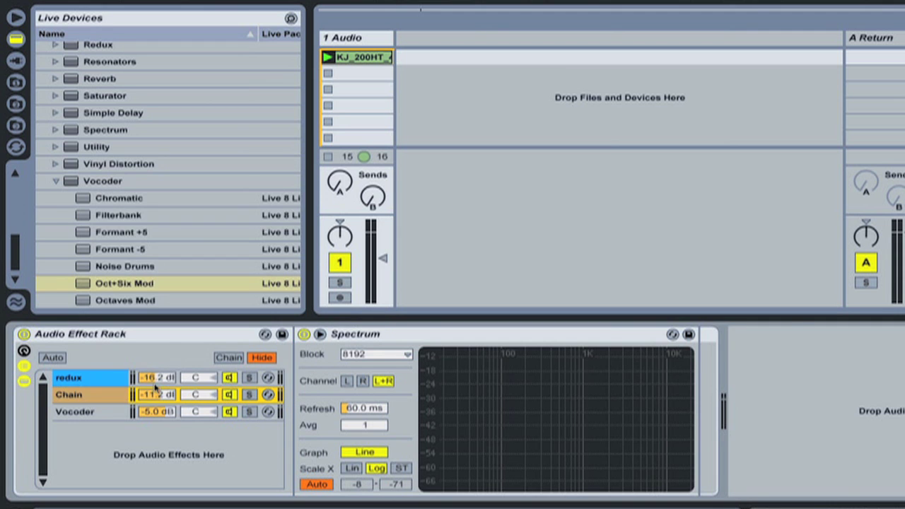
{"action": "right_click", "coordinate": [106, 417]}
{"action": "left_click", "coordinate": [304, 393]}
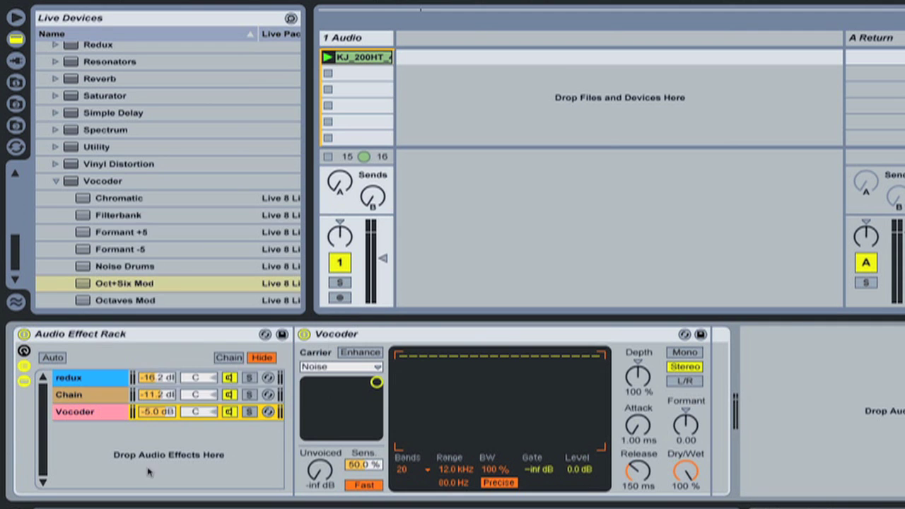
- View the Chain and Vocoder devices and reopen the Vocoder chain's options menu
{"action": "left_click", "coordinate": [95, 395]}
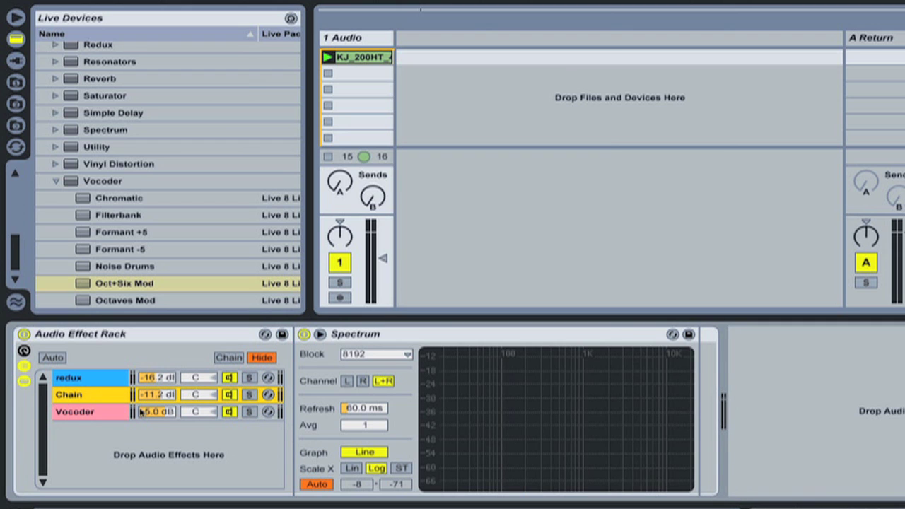
{"action": "left_click", "coordinate": [89, 413]}
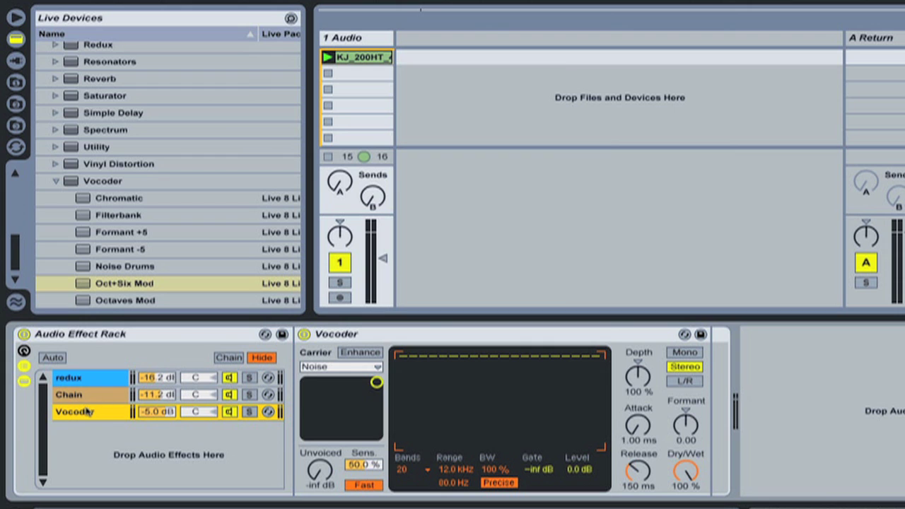
{"action": "right_click", "coordinate": [88, 412]}
{"action": "key", "text": "Escape"}
{"action": "right_click", "coordinate": [84, 415]}
- Drag the redux chain onto the Audio Effect Rack browser folder and name the preset 'redux rules'
{"action": "left_click", "coordinate": [98, 399]}
{"action": "left_click", "coordinate": [70, 380]}
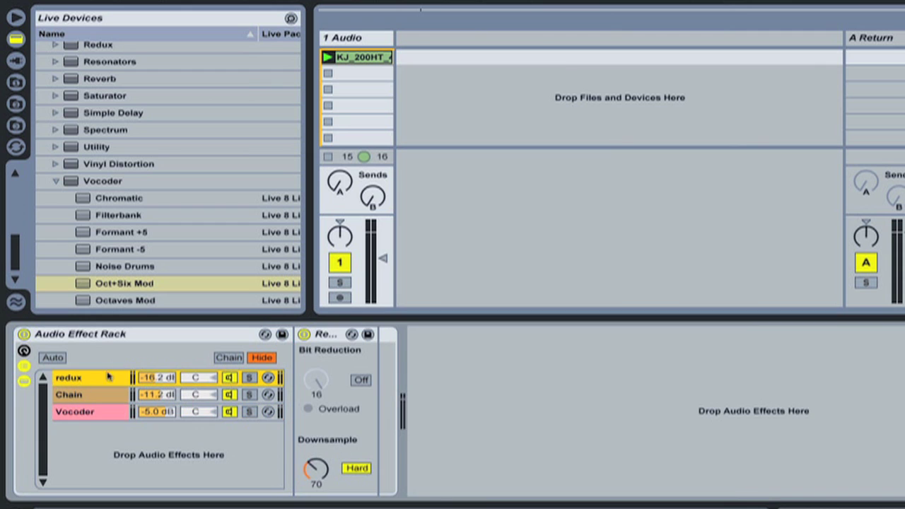
{"action": "scroll", "coordinate": [188, 205], "scroll_direction": "up", "scroll_amount": 8}
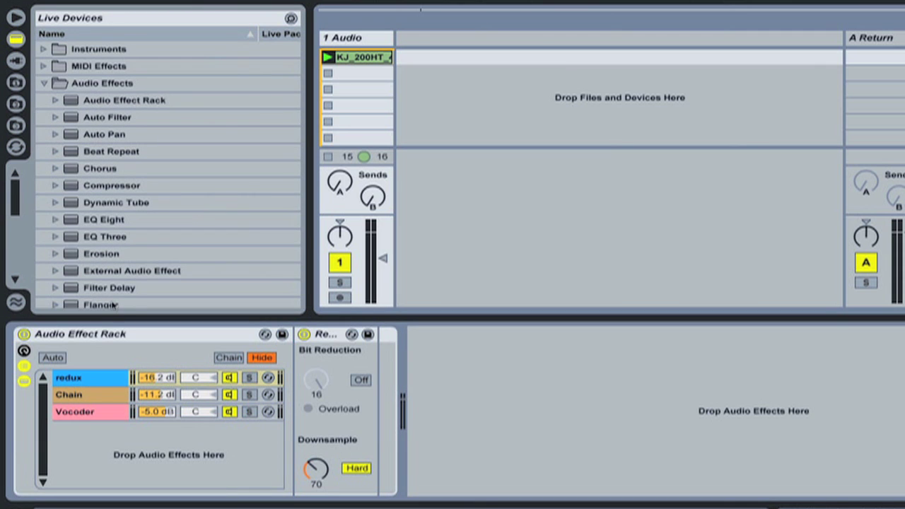
{"action": "left_click", "coordinate": [124, 103]}
{"action": "left_click_drag", "start_coordinate": [122, 103], "coordinate": [118, 103]}
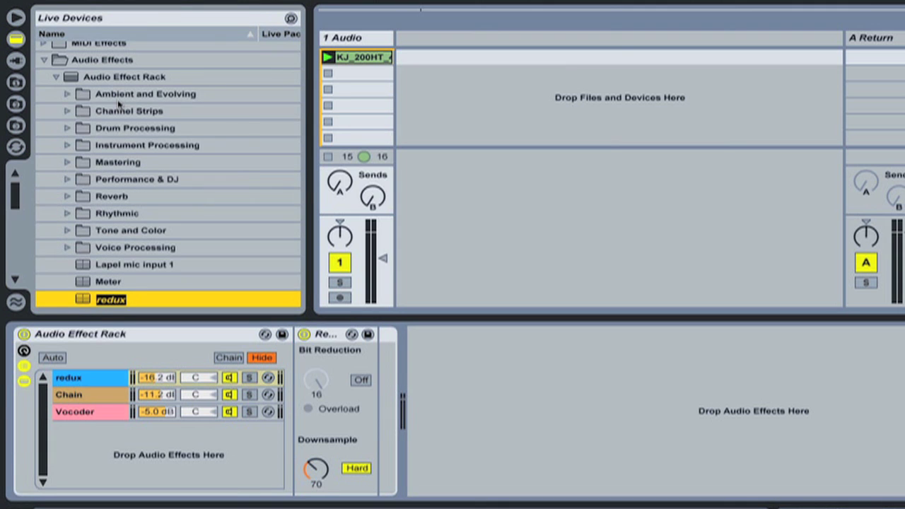
{"action": "key", "text": "Right"}
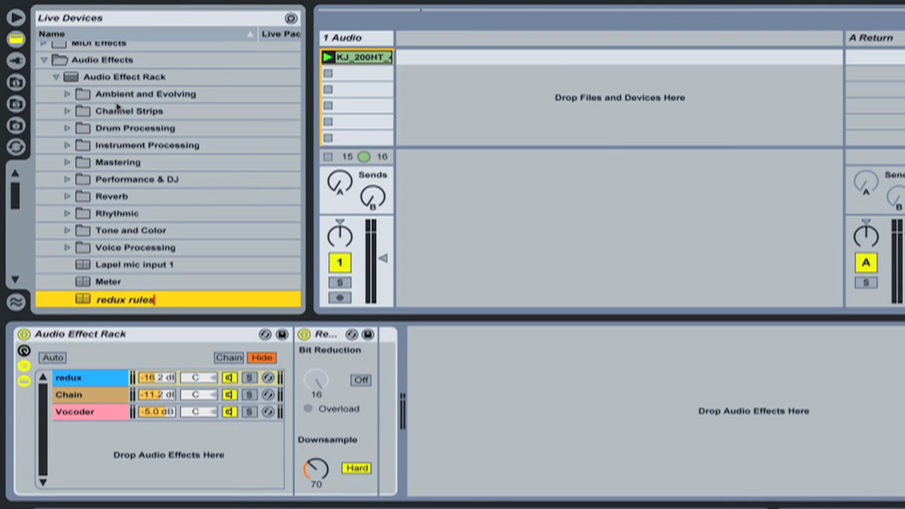
{"action": "key", "text": "Return"}
{"action": "scroll", "coordinate": [182, 163], "scroll_direction": "down", "scroll_amount": 3}
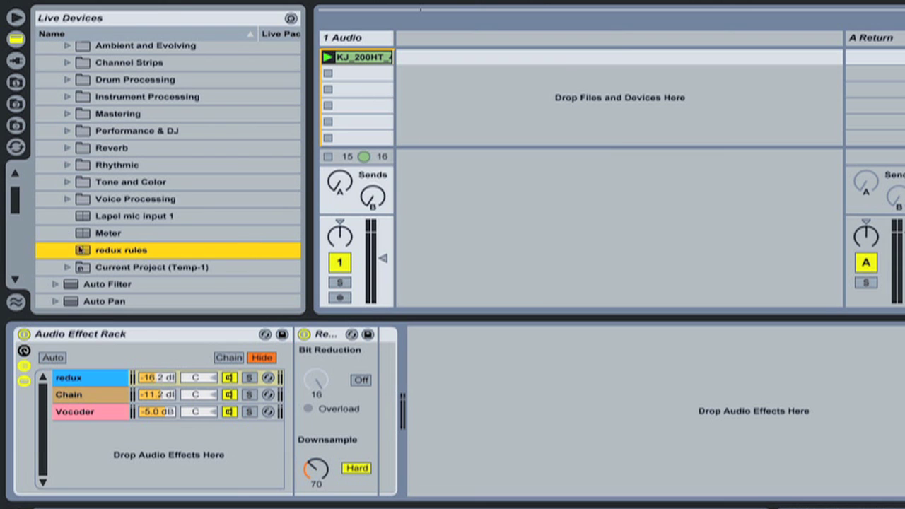
- Add 'redux rules' as a new bottom chain, deleting the rack accidentally added to the track
{"action": "left_click_drag", "start_coordinate": [83, 249], "coordinate": [529, 413]}
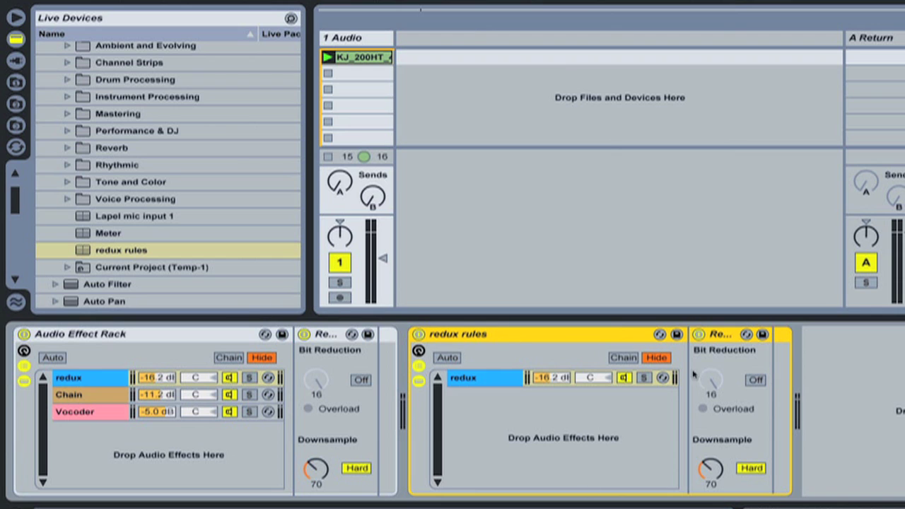
{"action": "key", "text": "Delete"}
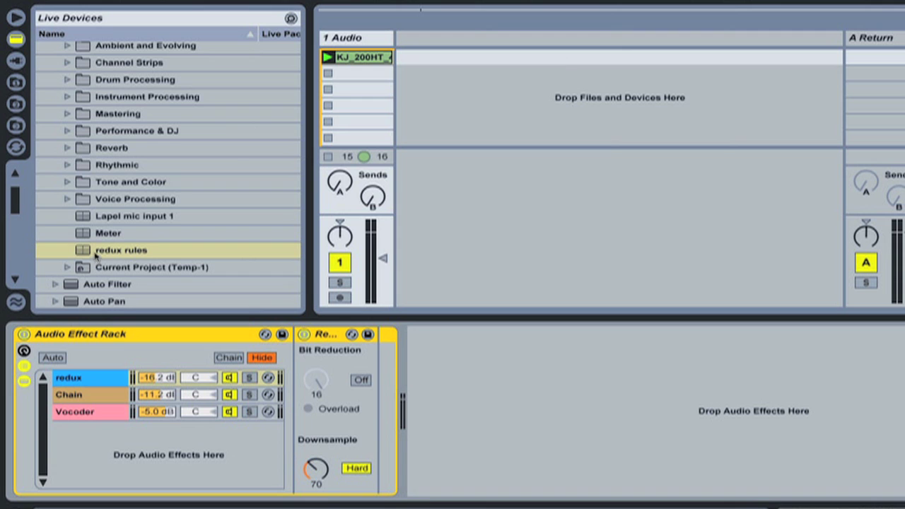
{"action": "left_click_drag", "start_coordinate": [92, 255], "coordinate": [111, 453]}
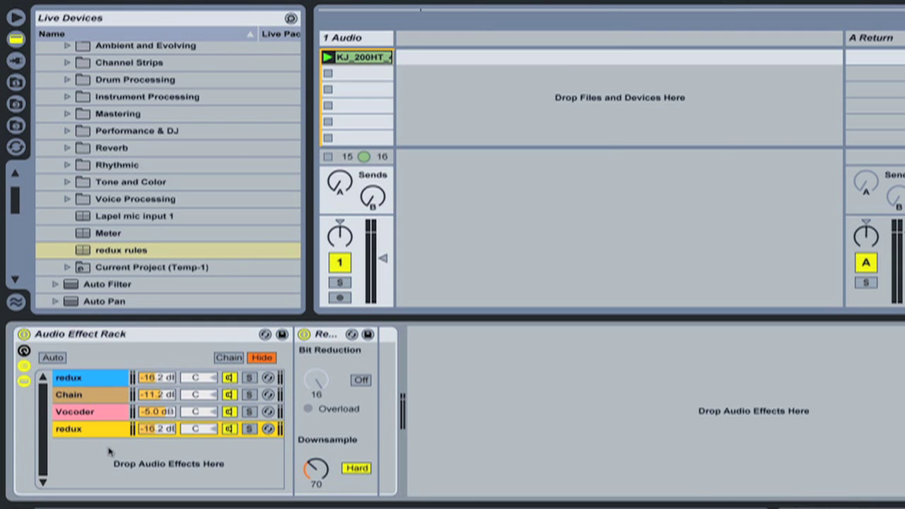
{"action": "left_click", "coordinate": [108, 394]}
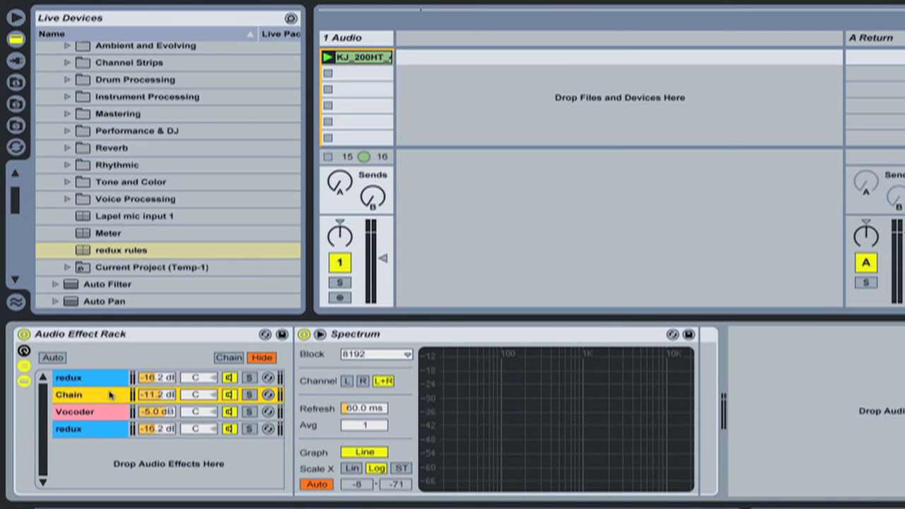
{"action": "left_click", "coordinate": [92, 426]}
{"action": "left_click", "coordinate": [95, 415]}
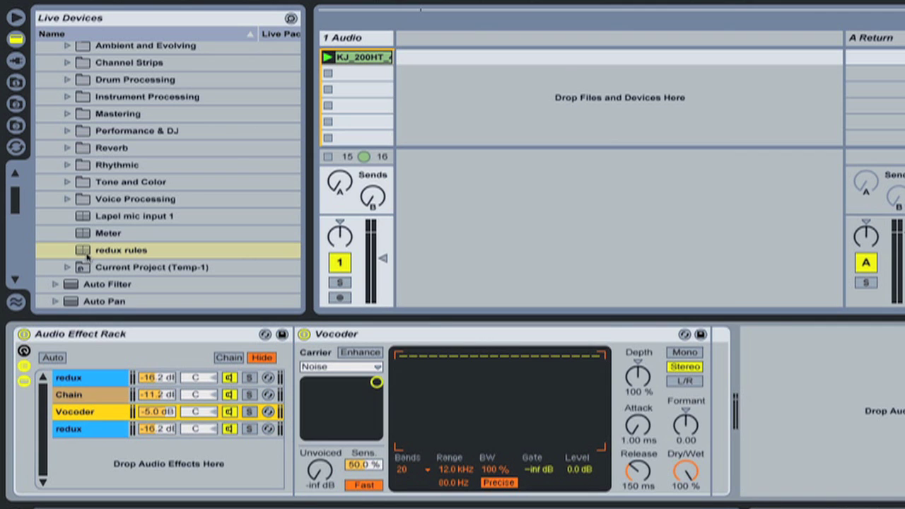
- Load the 'redux rules' preset after the Vocoder device from the library
{"action": "left_click", "coordinate": [82, 251]}
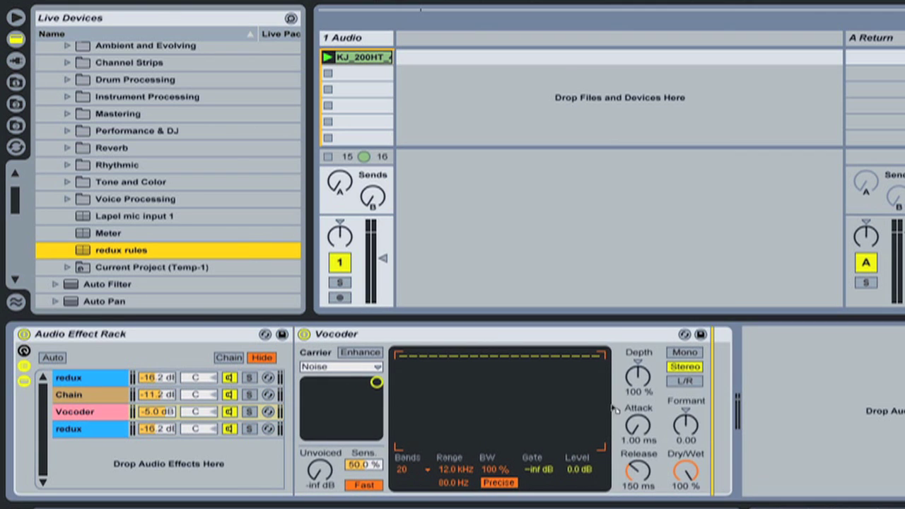
{"action": "key", "text": "Return"}
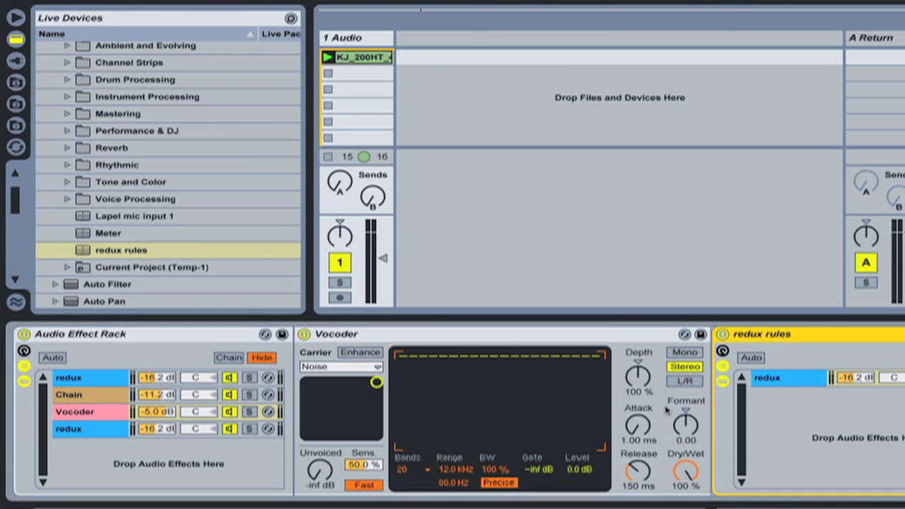
{"action": "left_click", "coordinate": [116, 420]}
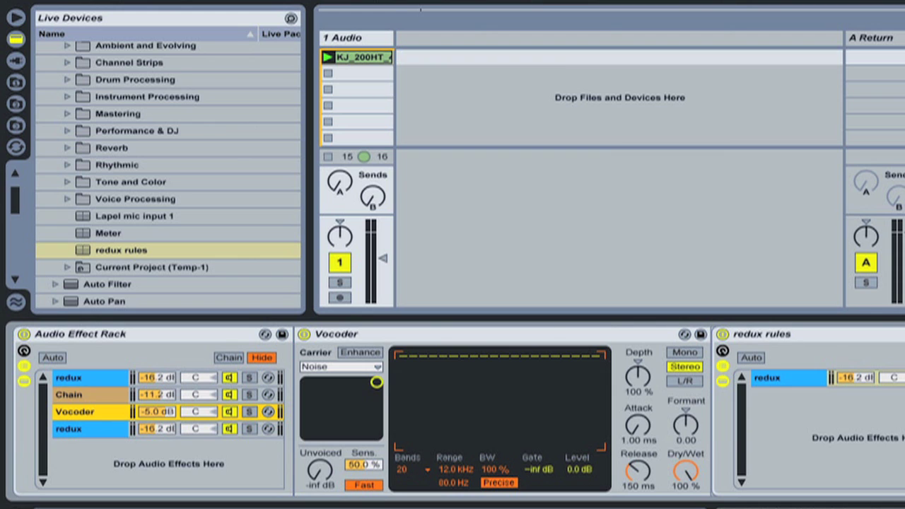
{"action": "left_click", "coordinate": [823, 336]}
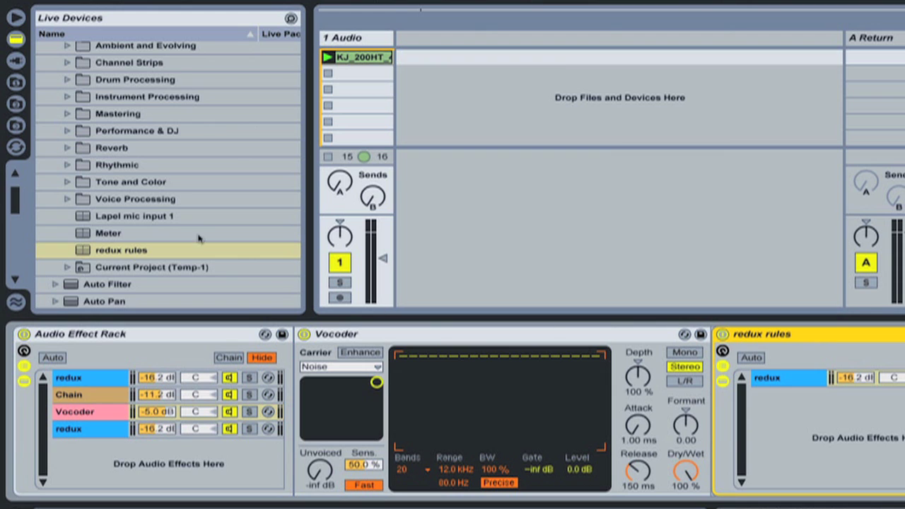
- Load another 'redux rules' copy, then delete both extra redux rules racks from the track
{"action": "left_click", "coordinate": [96, 253]}
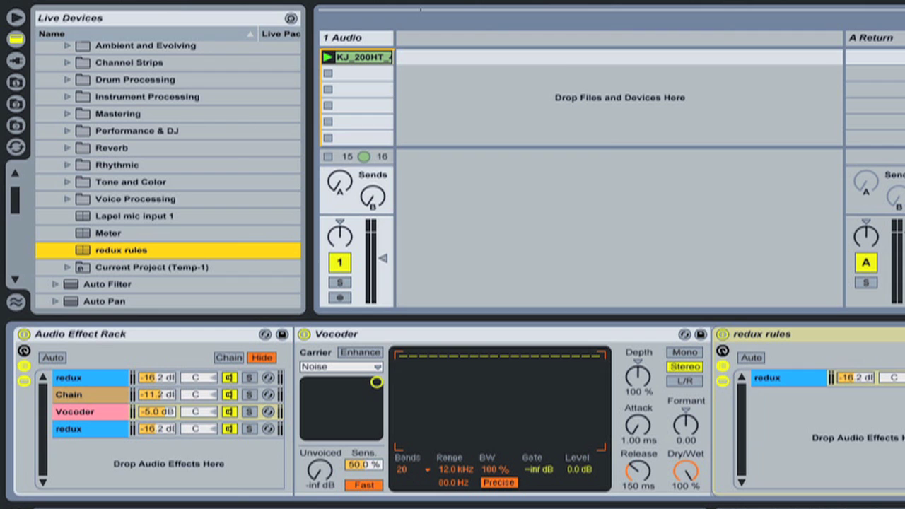
{"action": "scroll", "coordinate": [453, 414], "scroll_direction": "right", "scroll_amount": 1}
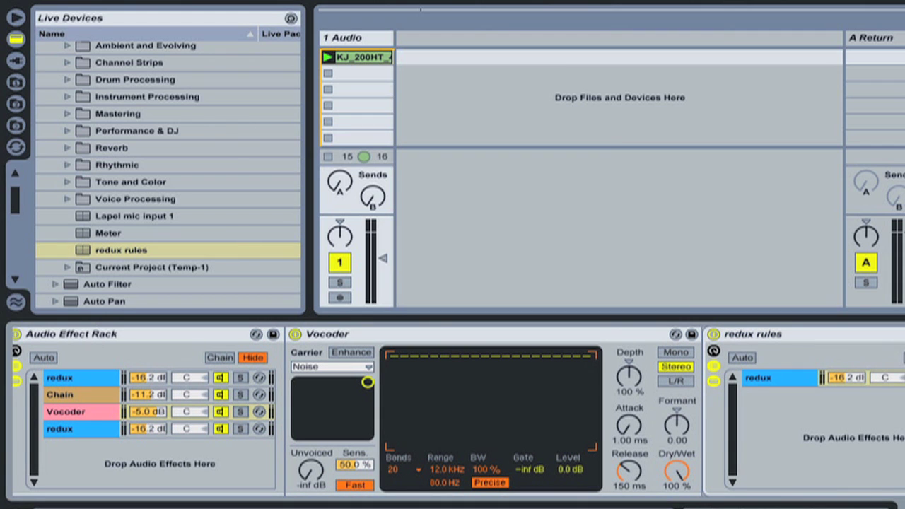
{"action": "key", "text": "Return"}
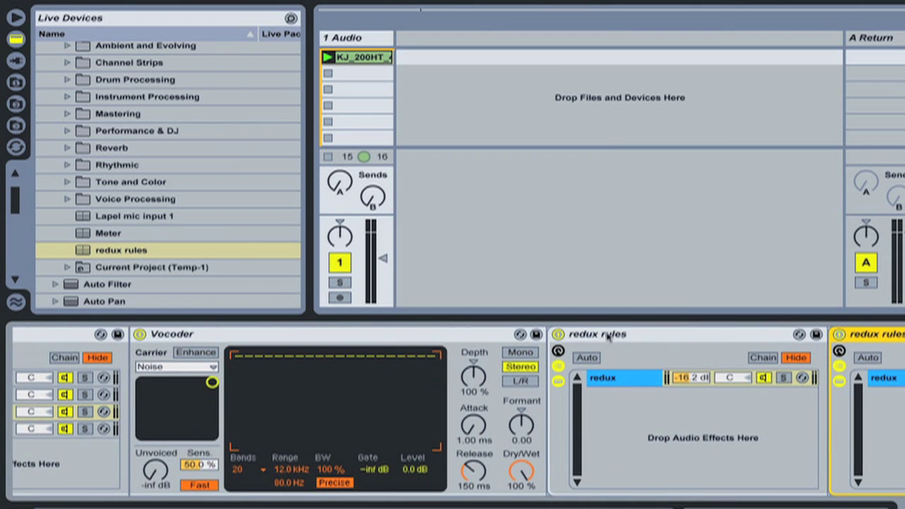
{"action": "key", "text": "Delete"}
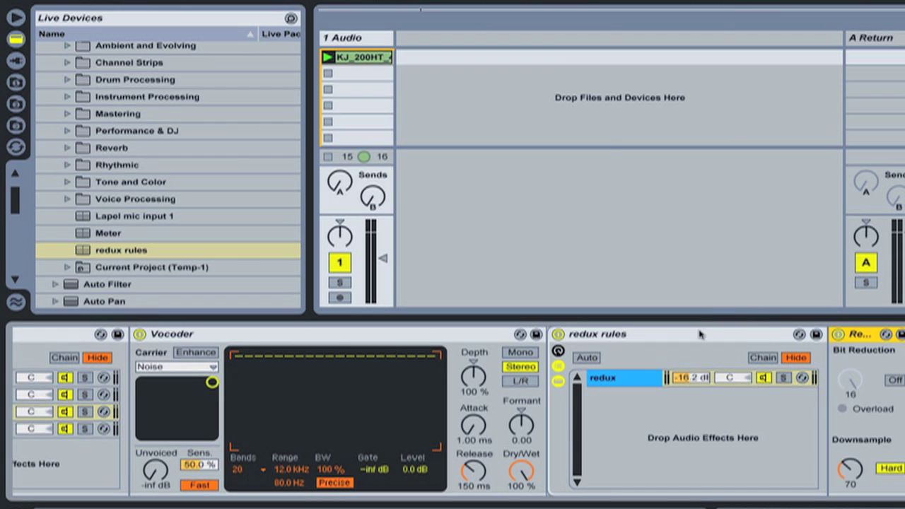
{"action": "left_click", "coordinate": [686, 338]}
{"action": "key", "text": "Delete"}
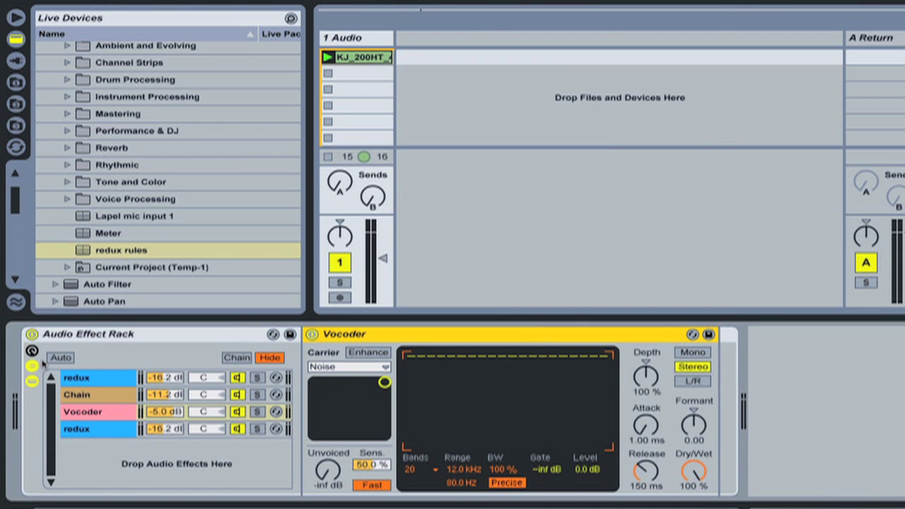
{"action": "left_click", "coordinate": [111, 410]}
{"action": "left_click", "coordinate": [111, 397]}
- Group the duplicate redux chain into a nested rack and drag it into the outer chain list
{"action": "left_click", "coordinate": [104, 412]}
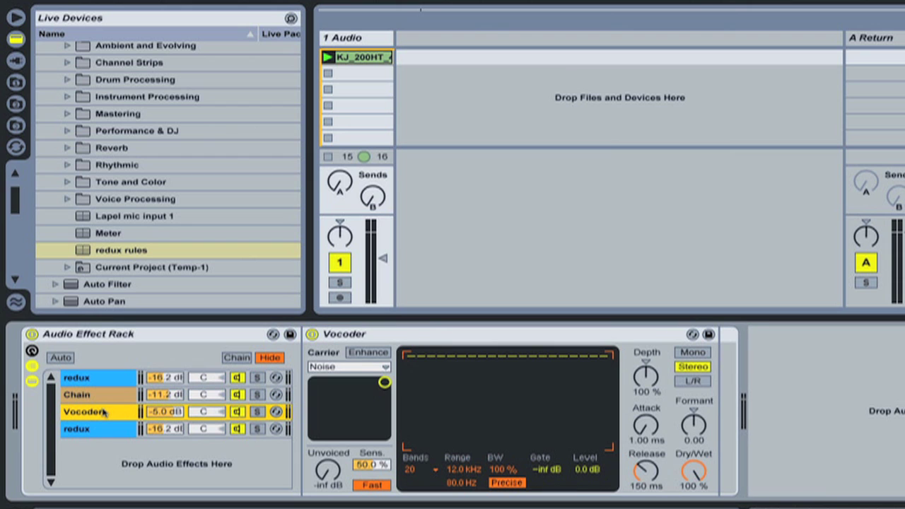
{"action": "left_click", "coordinate": [75, 431]}
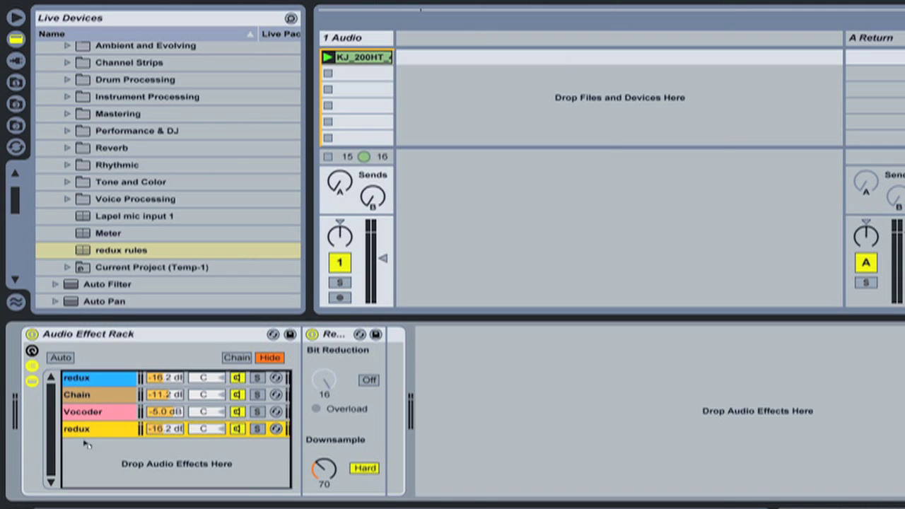
{"action": "left_click_drag", "start_coordinate": [81, 429], "coordinate": [96, 414]}
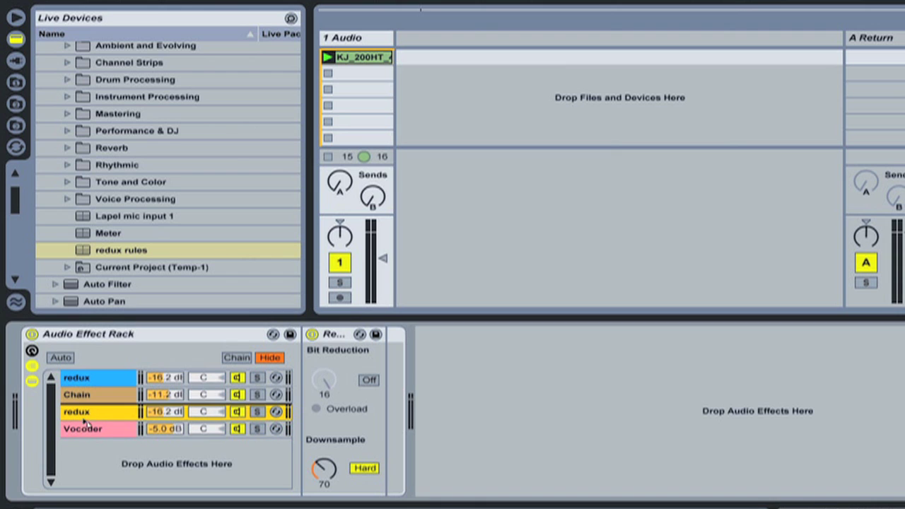
{"action": "left_click", "coordinate": [90, 433]}
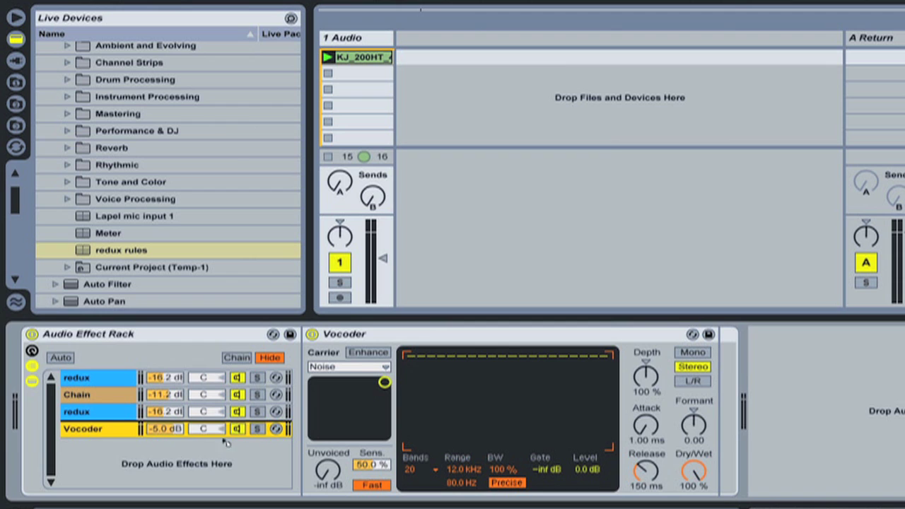
{"action": "key", "text": "ctrl+z"}
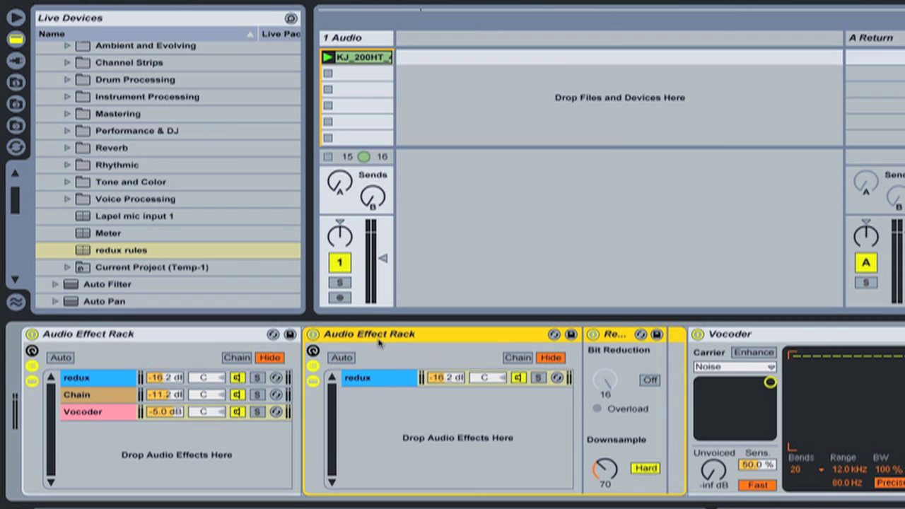
{"action": "left_click_drag", "start_coordinate": [384, 333], "coordinate": [102, 450]}
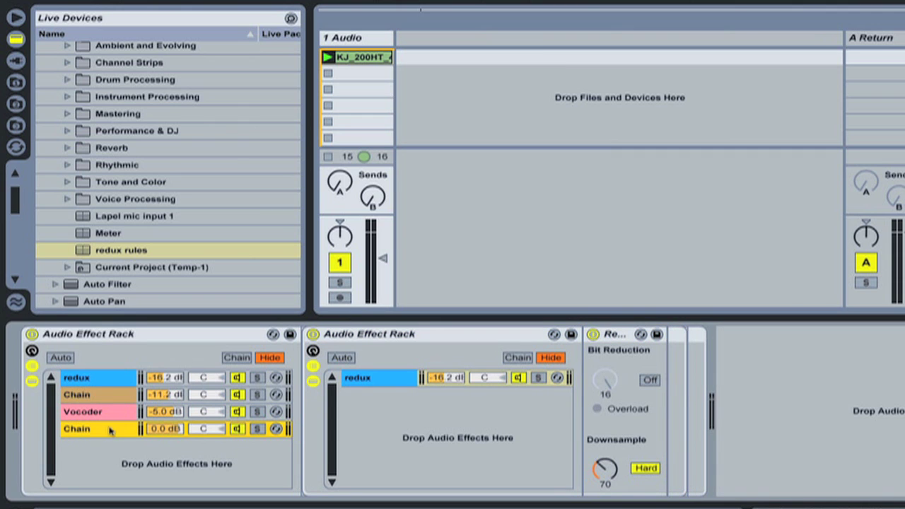
- Check the redux and second chains' devices and collapse the Audio Effect Rack browser folder
{"action": "left_click", "coordinate": [104, 397]}
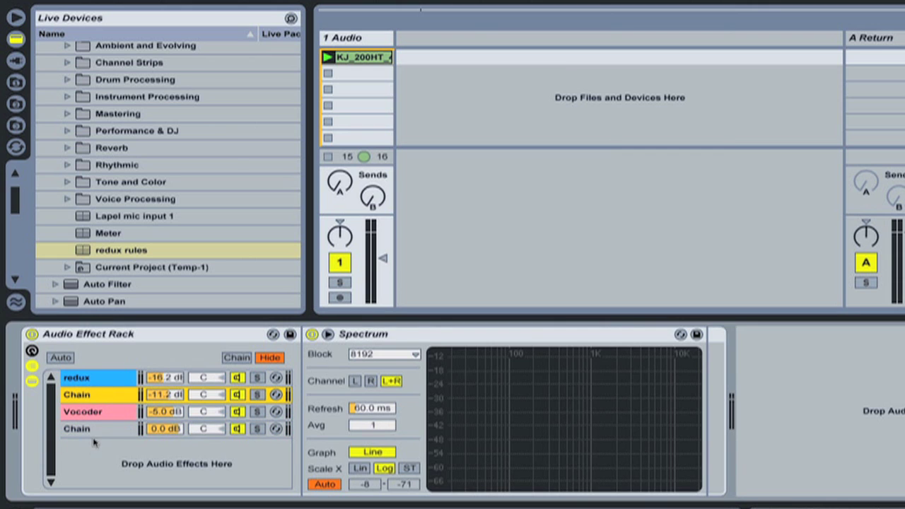
{"action": "left_click", "coordinate": [99, 380]}
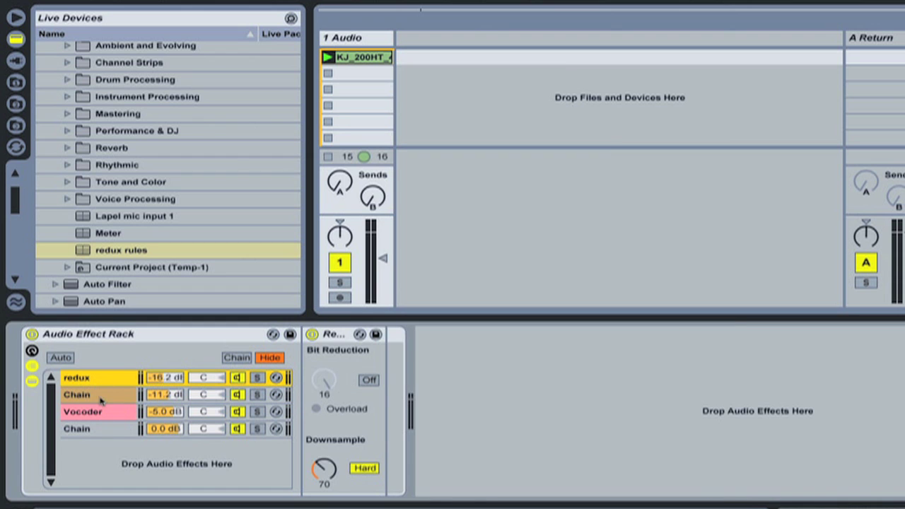
{"action": "left_click", "coordinate": [101, 397]}
{"action": "scroll", "coordinate": [73, 166], "scroll_direction": "up", "scroll_amount": 3}
{"action": "left_click", "coordinate": [56, 100]}
{"action": "scroll", "coordinate": [94, 121], "scroll_direction": "down", "scroll_amount": 4}
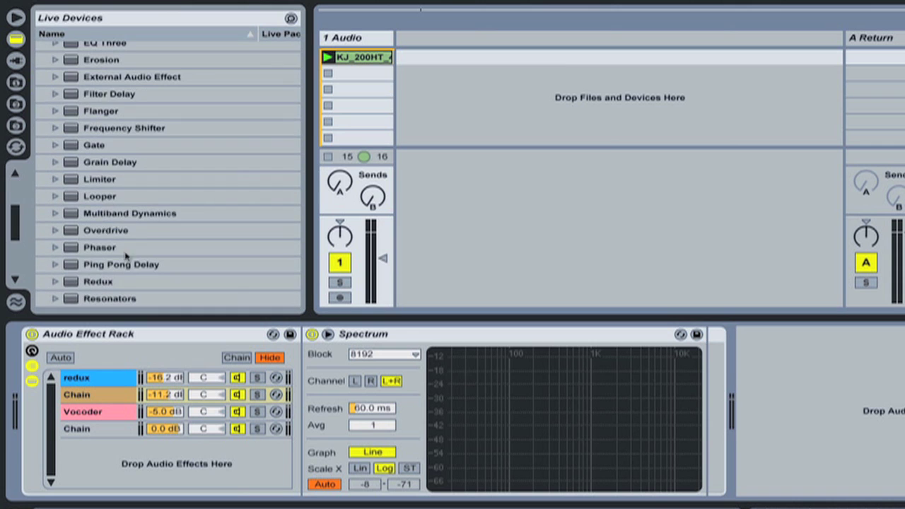
- Drag Phaser, Redux and Reverb into the chain list as three new chains
{"action": "left_click_drag", "start_coordinate": [84, 246], "coordinate": [123, 467]}
{"action": "left_click_drag", "start_coordinate": [106, 282], "coordinate": [126, 470]}
{"action": "scroll", "coordinate": [131, 264], "scroll_direction": "down", "scroll_amount": 2}
{"action": "left_click_drag", "start_coordinate": [121, 283], "coordinate": [103, 472]}
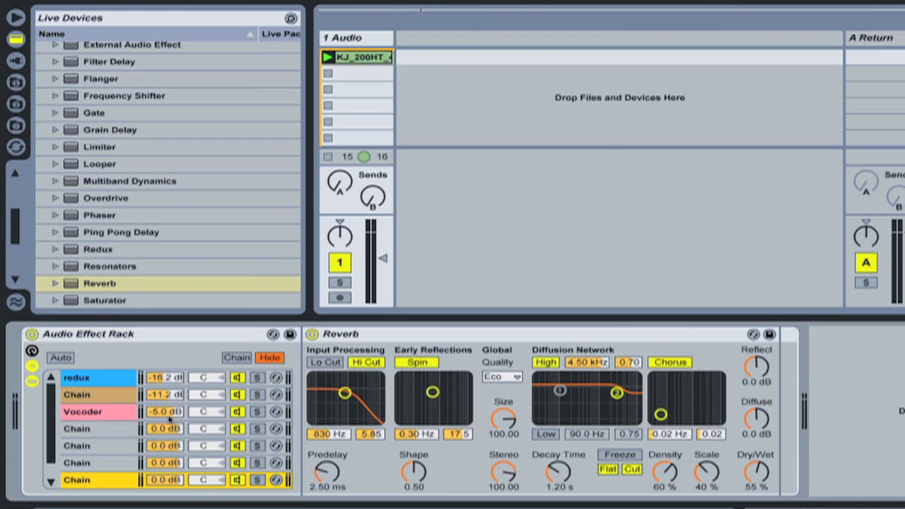
{"action": "left_click", "coordinate": [95, 380]}
{"action": "left_click", "coordinate": [103, 397]}
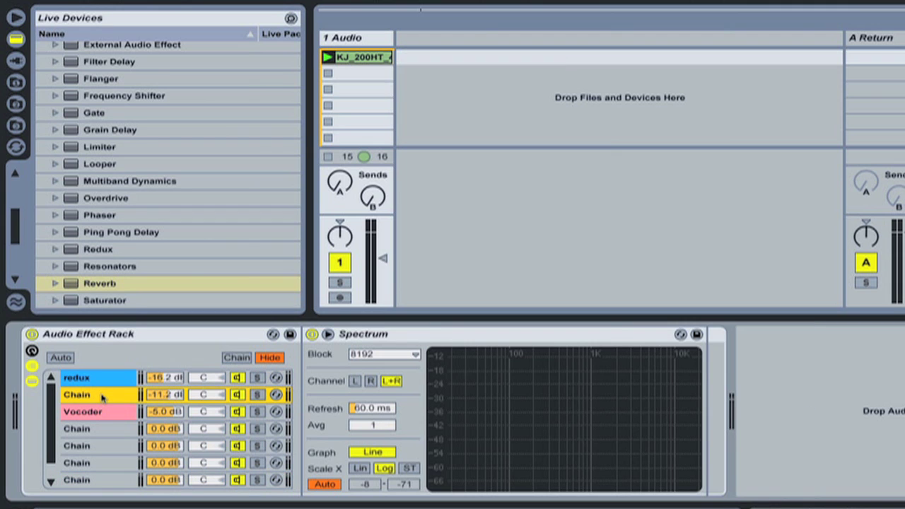
- Group every chain below redux into a single nested chain
{"action": "left_click", "coordinate": [89, 481], "text": "shift"}
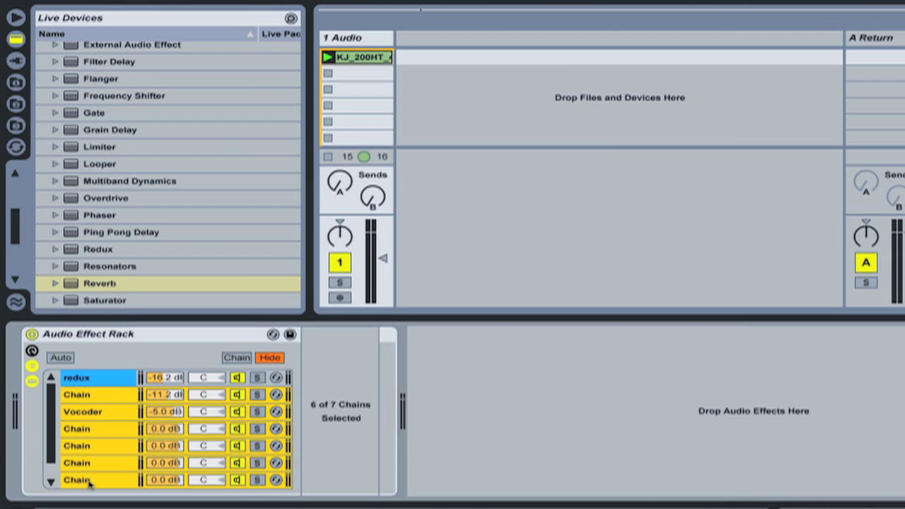
{"action": "right_click", "coordinate": [93, 416]}
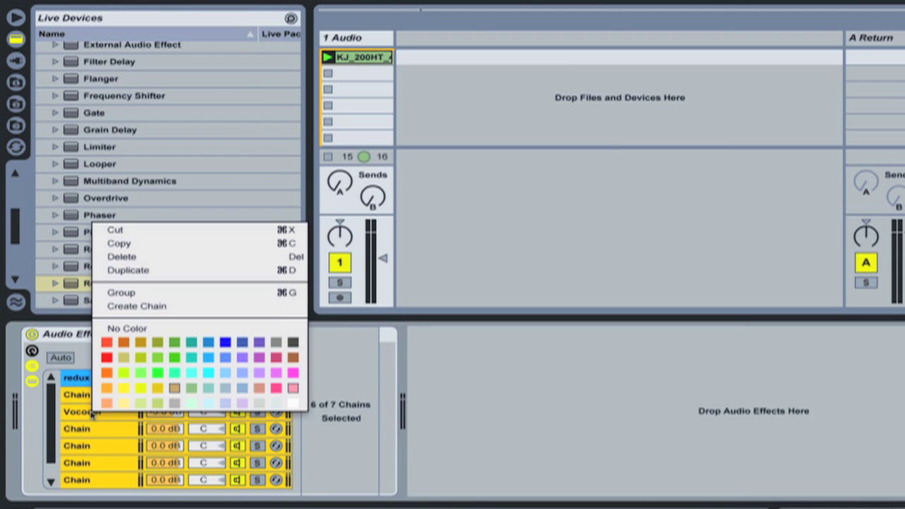
{"action": "left_click", "coordinate": [168, 293]}
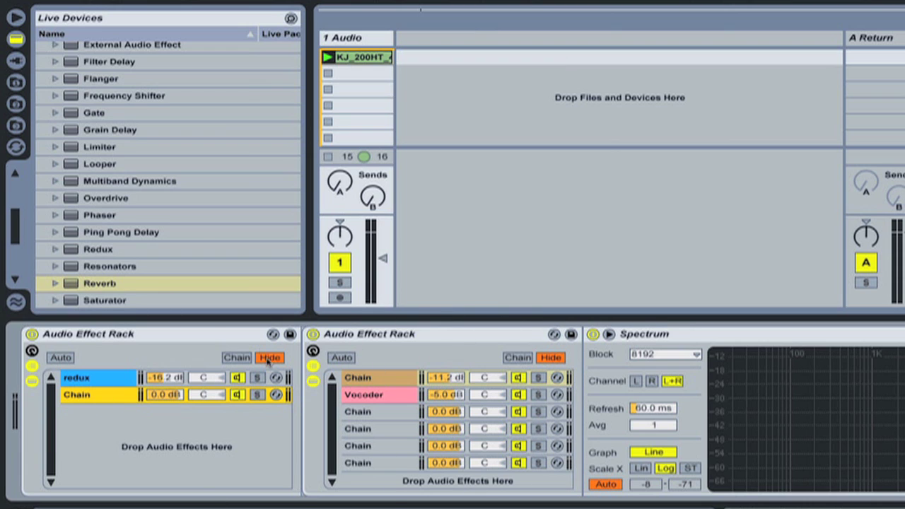
- Set the redux chain to -15.6 dB and the nested Chain to -16.8 dB
{"action": "left_click", "coordinate": [103, 381]}
{"action": "left_click", "coordinate": [106, 400]}
{"action": "left_click_drag", "start_coordinate": [164, 394], "coordinate": [164, 452]}
{"action": "left_click_drag", "start_coordinate": [168, 381], "coordinate": [164, 366]}
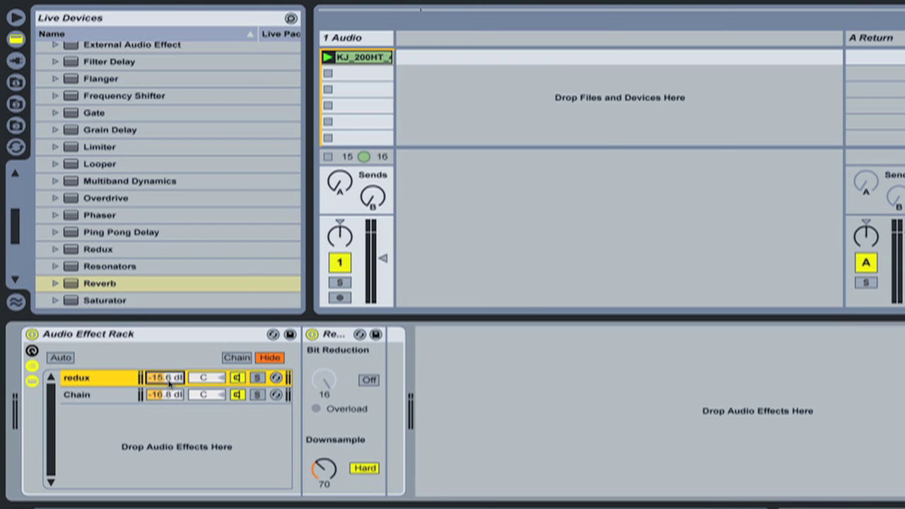
- Delete the grouped chain and add a new empty chain silenced at -inf dB
{"action": "left_click", "coordinate": [117, 398]}
{"action": "key", "text": "Delete"}
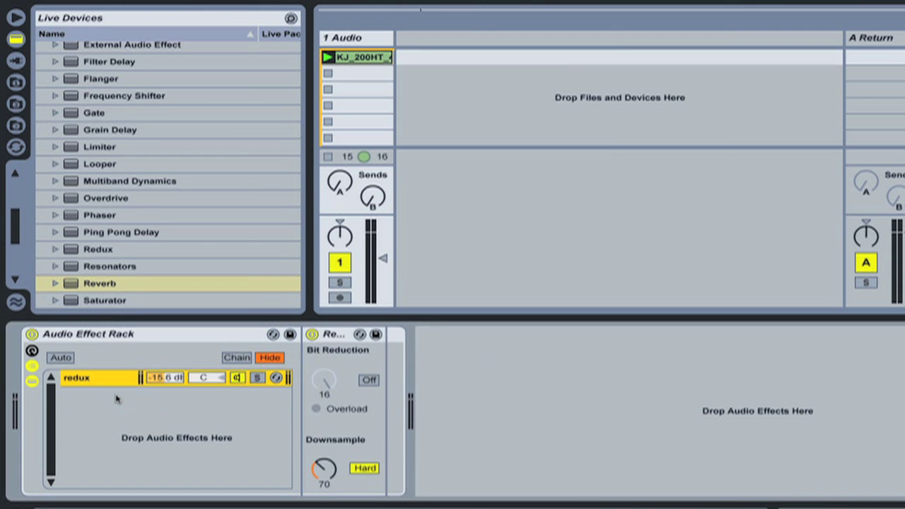
{"action": "right_click", "coordinate": [119, 397]}
{"action": "left_click", "coordinate": [157, 402]}
{"action": "left_click", "coordinate": [103, 381]}
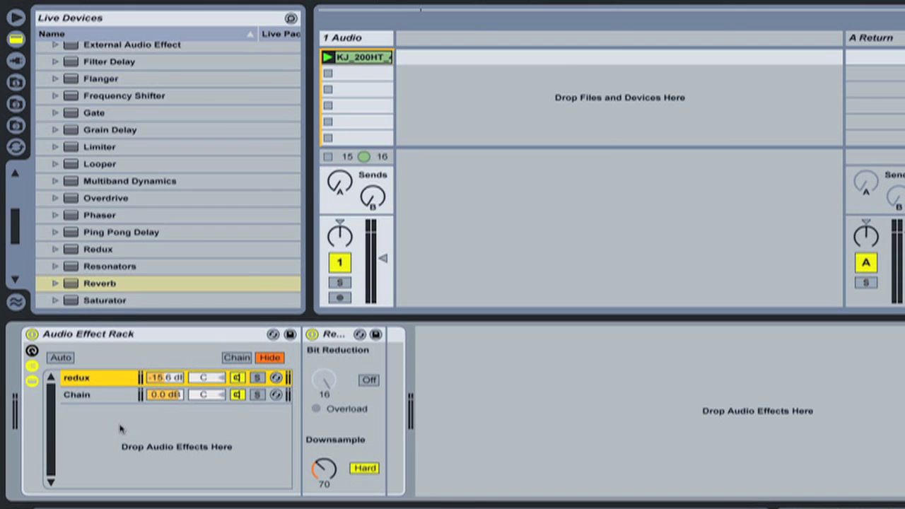
{"action": "left_click", "coordinate": [169, 377]}
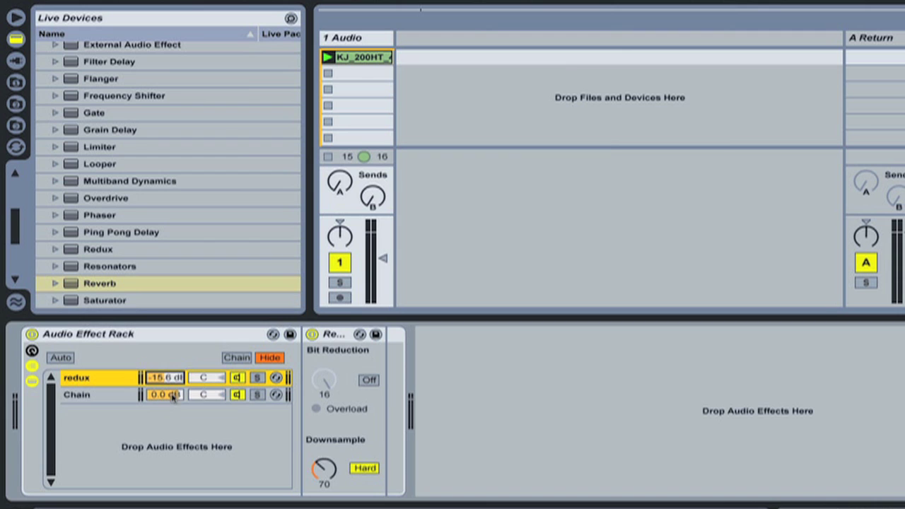
{"action": "left_click_drag", "start_coordinate": [173, 398], "coordinate": [173, 438]}
- With the clip playing, raise redux to -10.6 dB and settle Downsample at 65
{"action": "left_click", "coordinate": [103, 379]}
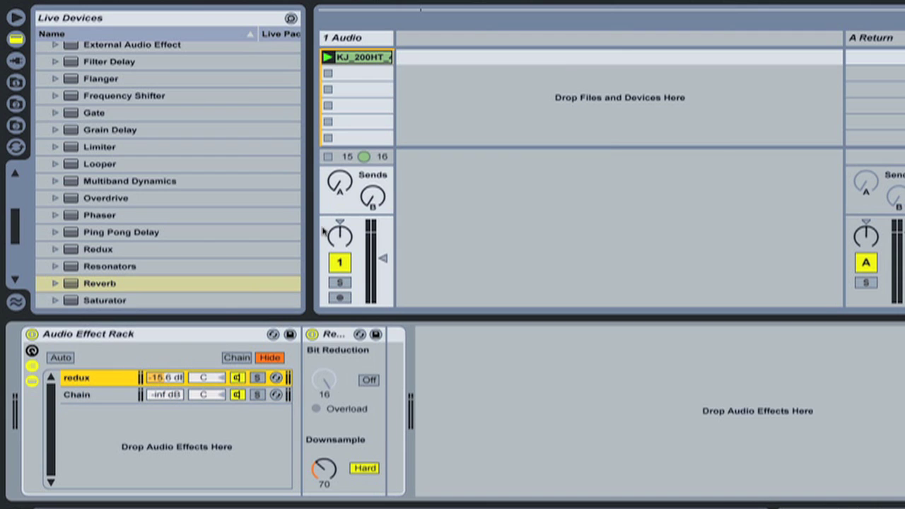
{"action": "left_click", "coordinate": [328, 57]}
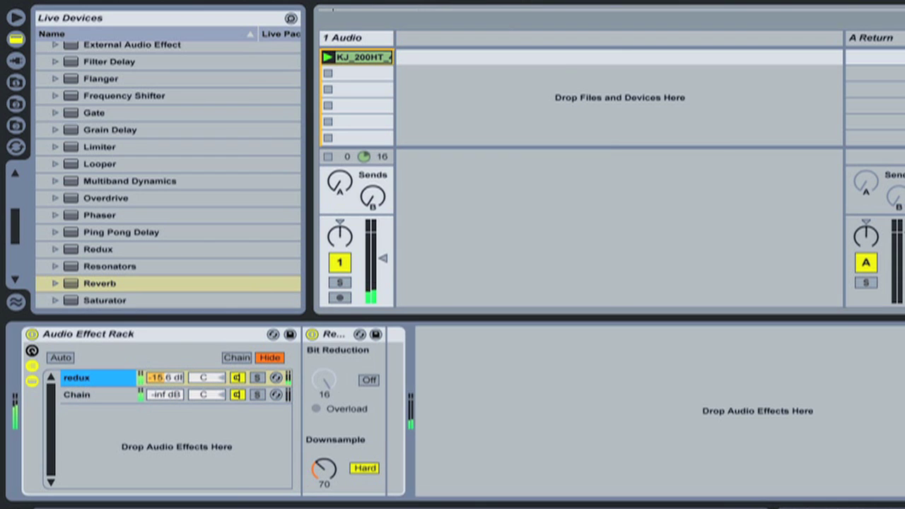
{"action": "left_click", "coordinate": [323, 469]}
{"action": "left_click_drag", "start_coordinate": [322, 469], "coordinate": [323, 456]}
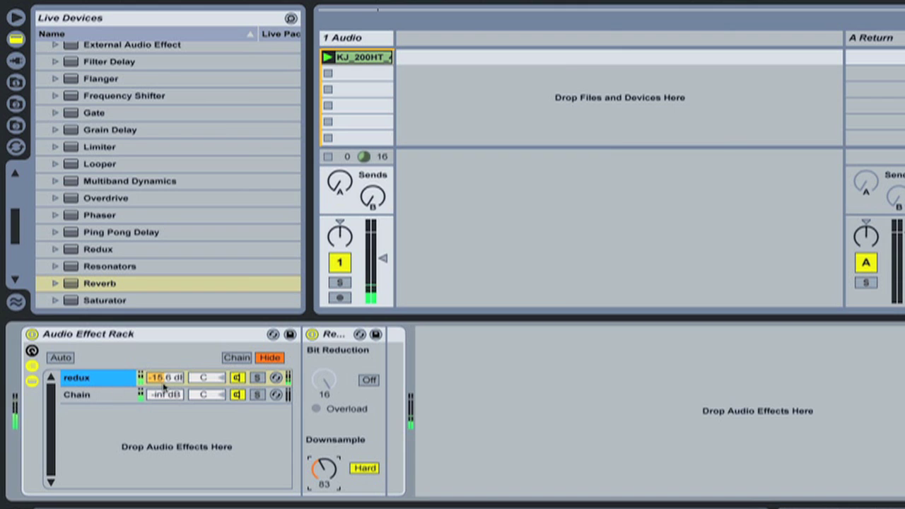
{"action": "left_click_drag", "start_coordinate": [164, 379], "coordinate": [164, 369]}
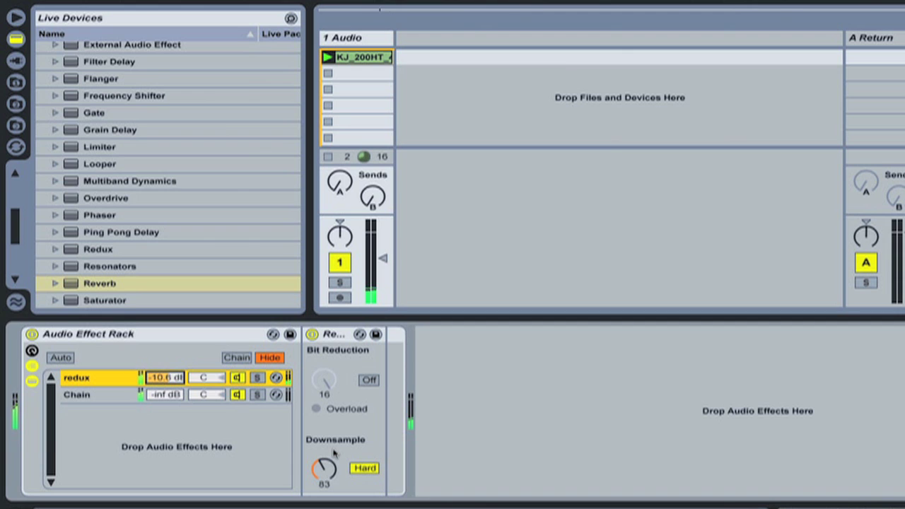
{"action": "left_click_drag", "start_coordinate": [334, 453], "coordinate": [334, 460]}
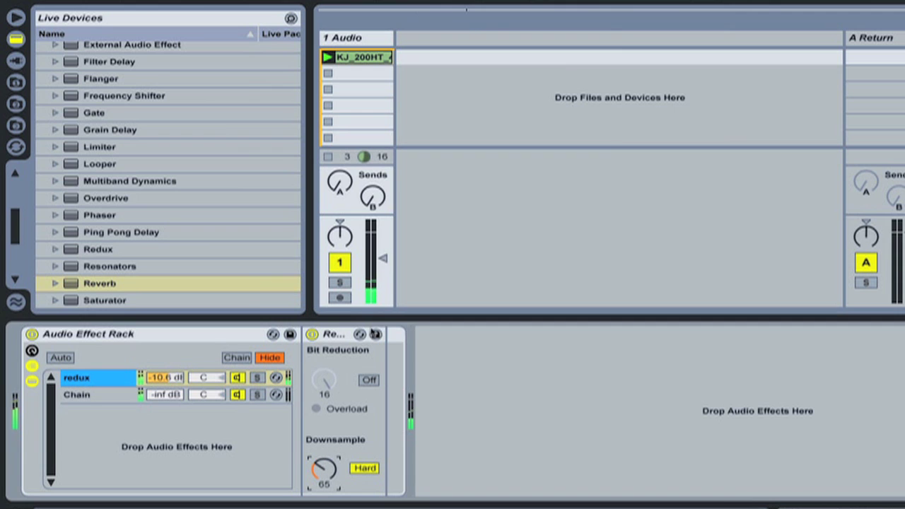
- Rename the empty chain to 'Clean'
{"action": "left_click", "coordinate": [148, 340]}
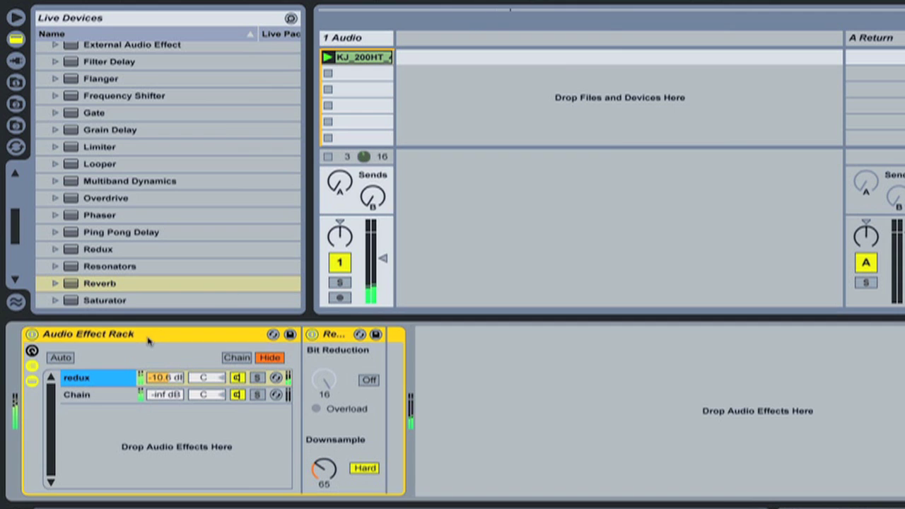
{"action": "left_click", "coordinate": [103, 383]}
{"action": "left_click", "coordinate": [108, 400]}
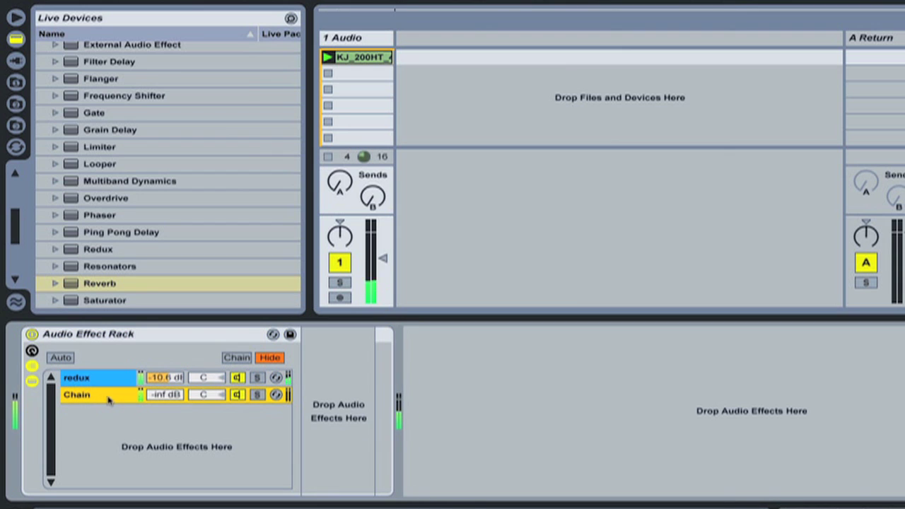
{"action": "key", "text": "ctrl+r"}
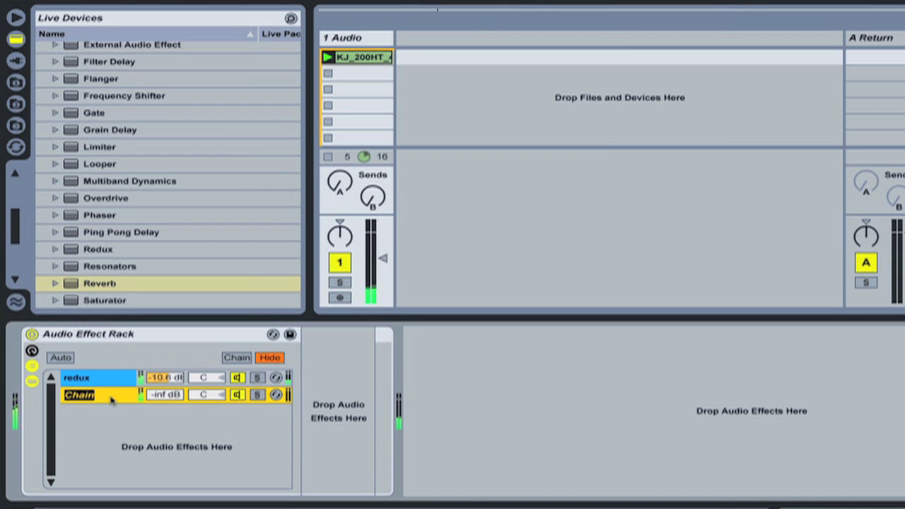
{"action": "type", "text": "Clean"}
{"action": "key", "text": "Return"}
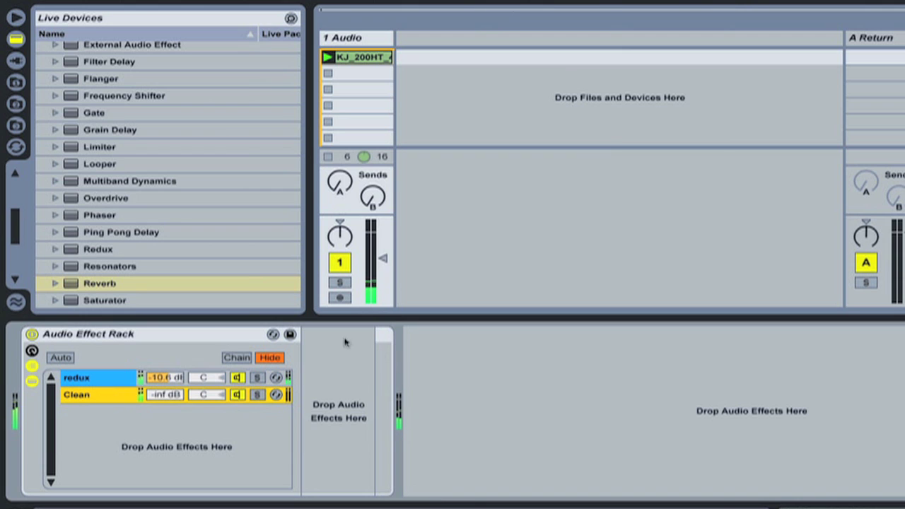
- Raise the Clean chain to -6.0 dB and nudge the track volume up slightly
{"action": "left_click", "coordinate": [155, 380]}
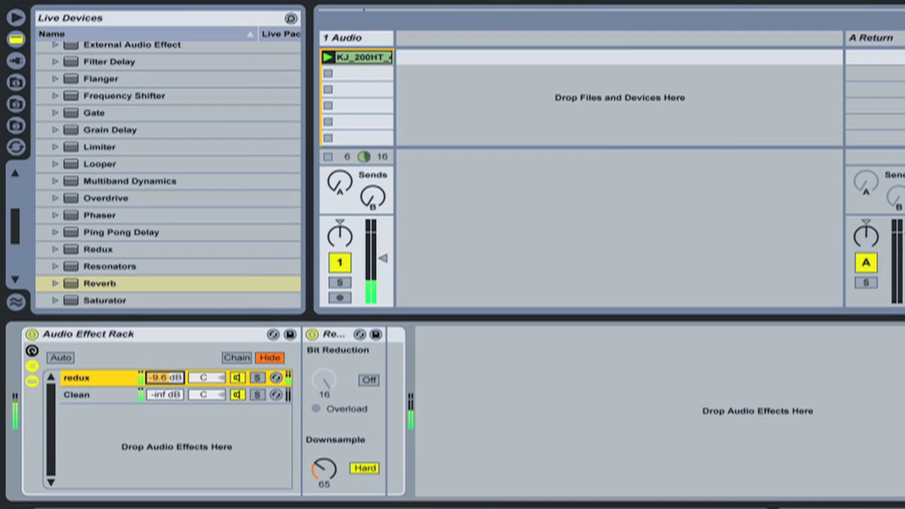
{"action": "left_click", "coordinate": [165, 396]}
{"action": "left_click_drag", "start_coordinate": [166, 396], "coordinate": [166, 389]}
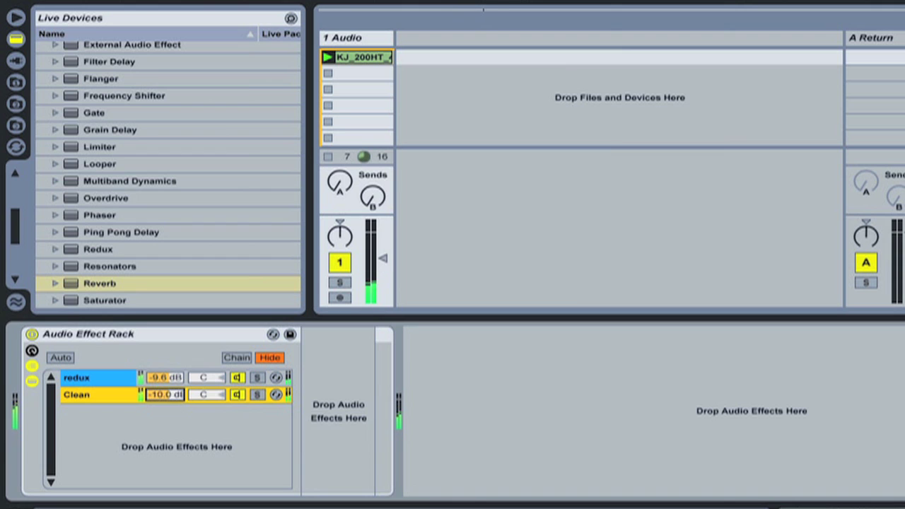
{"action": "left_click_drag", "start_coordinate": [165, 395], "coordinate": [166, 393]}
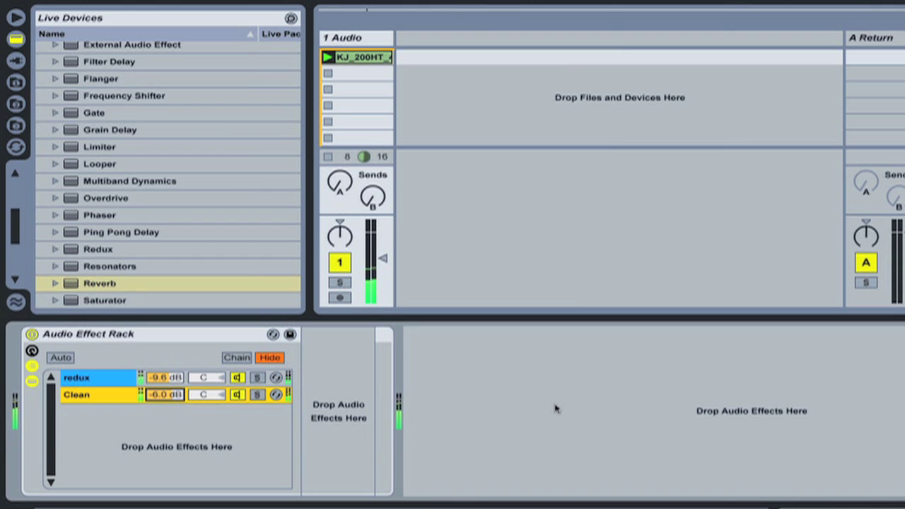
{"action": "left_click_drag", "start_coordinate": [383, 258], "coordinate": [383, 246]}
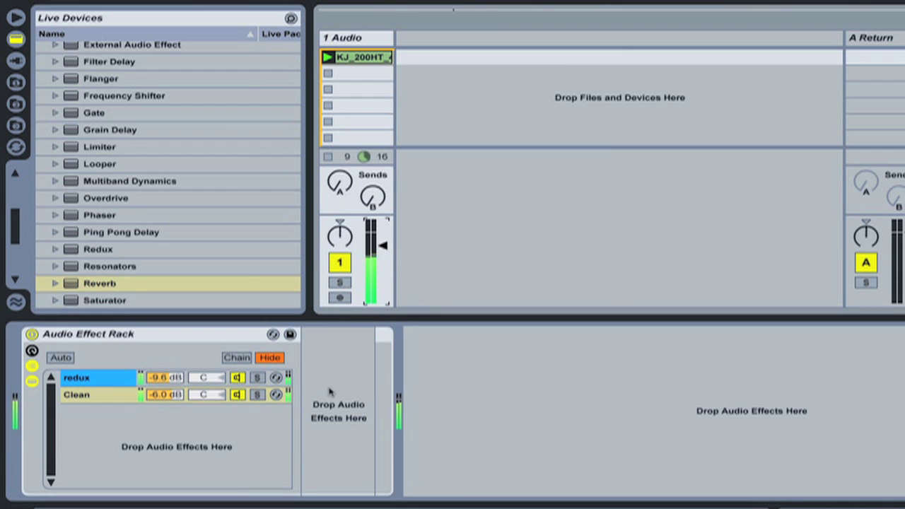
{"action": "left_click", "coordinate": [94, 396]}
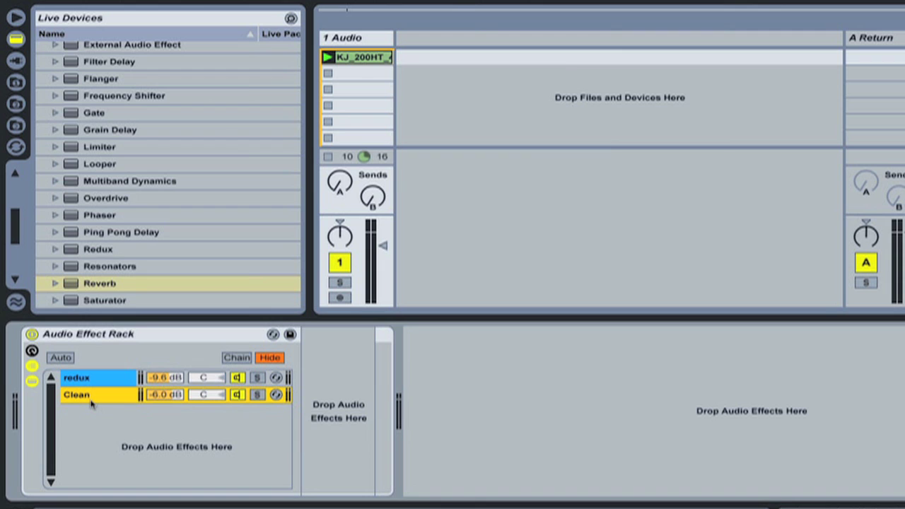
{"action": "right_click", "coordinate": [89, 400]}
{"action": "key", "text": "Escape"}
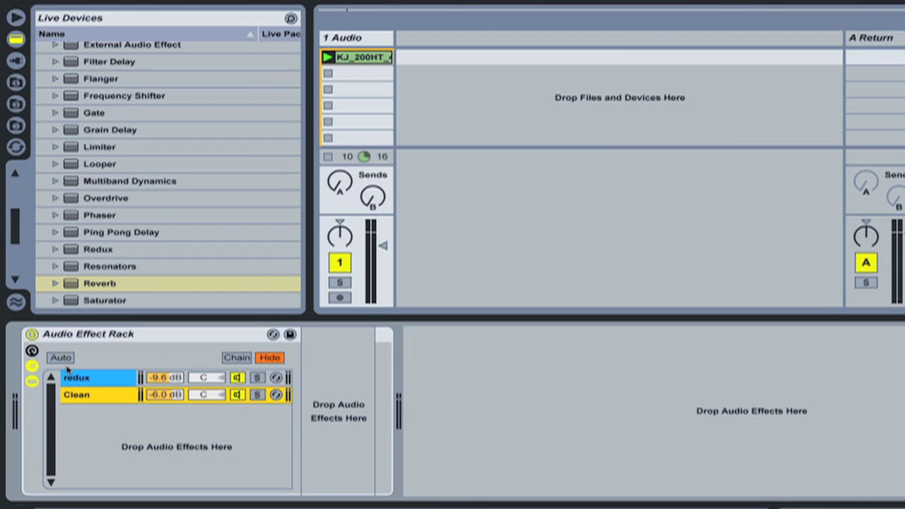